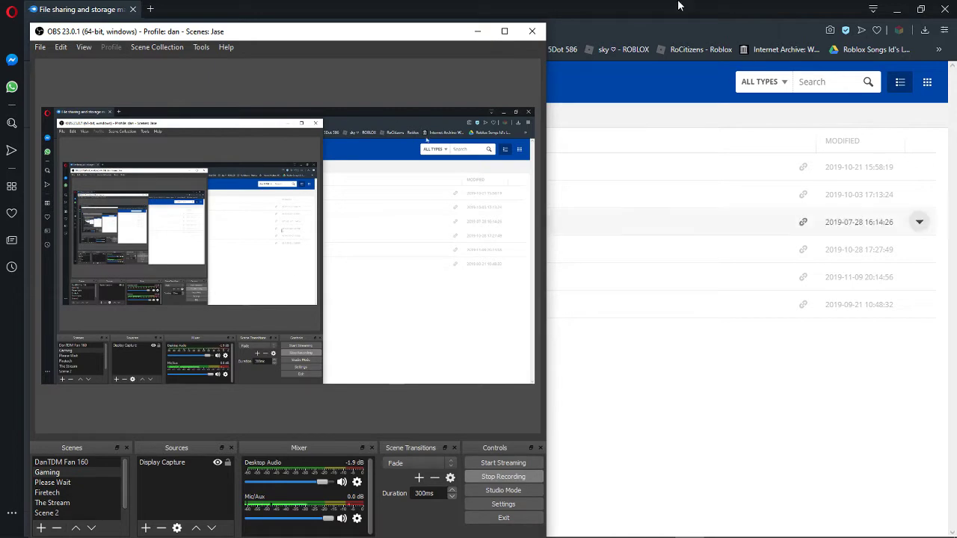
Minimize the recorder, view the MS-DOWS folder in the MediaFire files, and minimize the browser to reach the desktop.
left_click(477, 31)
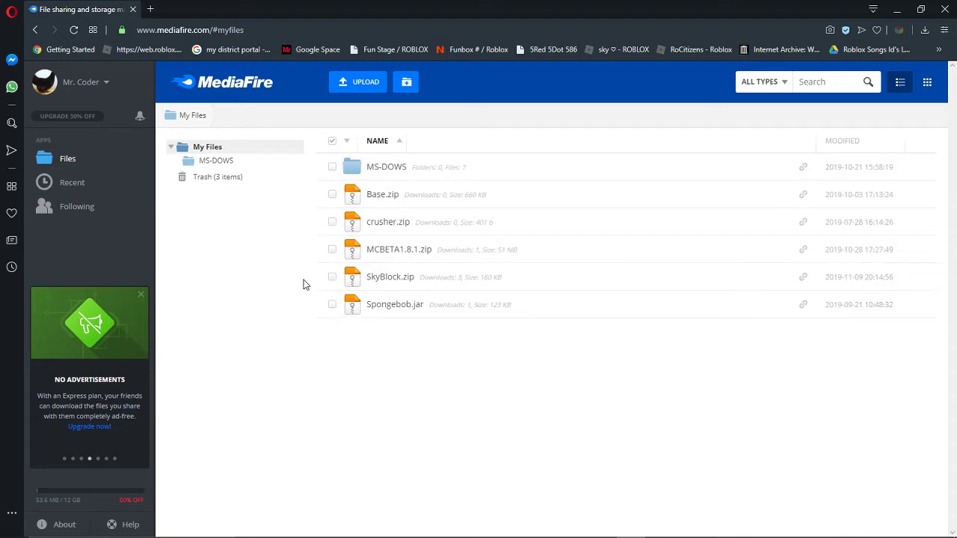
left_click(387, 167)
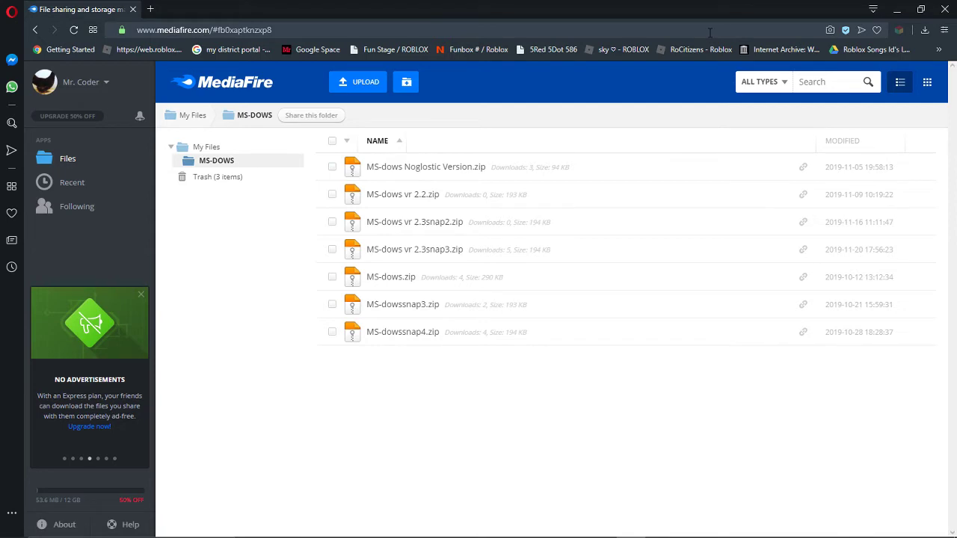
left_click(897, 9)
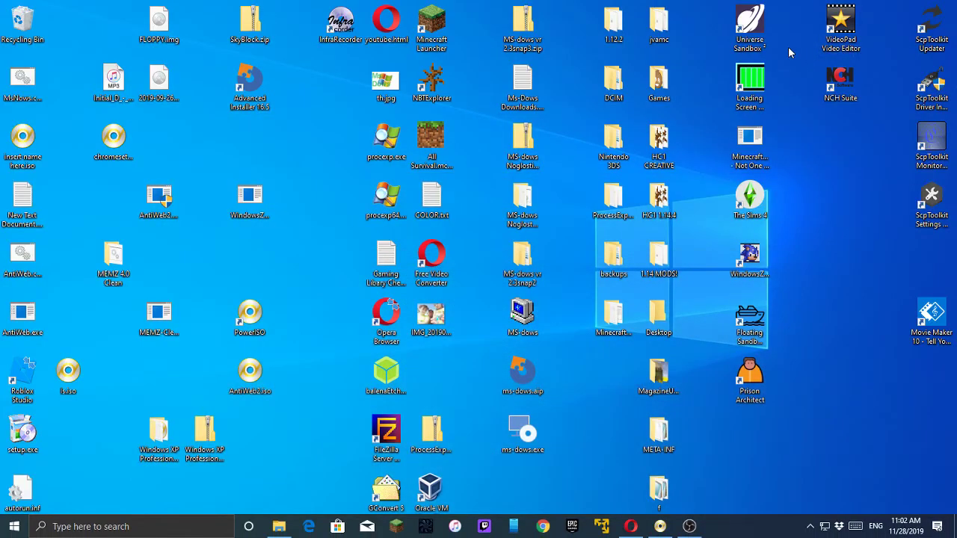
Send the setup.exe and autorun.inf files from the desktop to the Recycle Bin.
left_click_drag(65, 493, 9, 27)
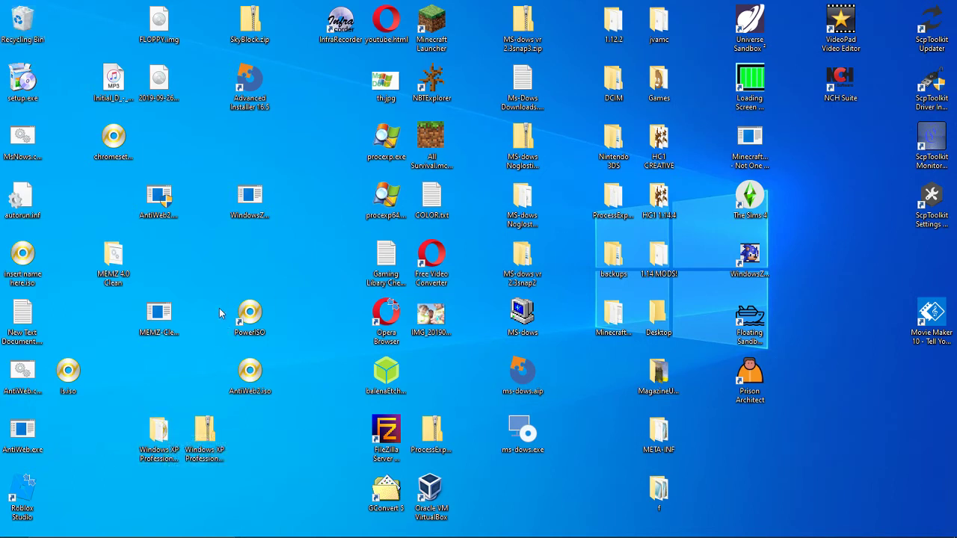
left_click_drag(34, 201, 19, 26)
left_click_drag(32, 109, 22, 28)
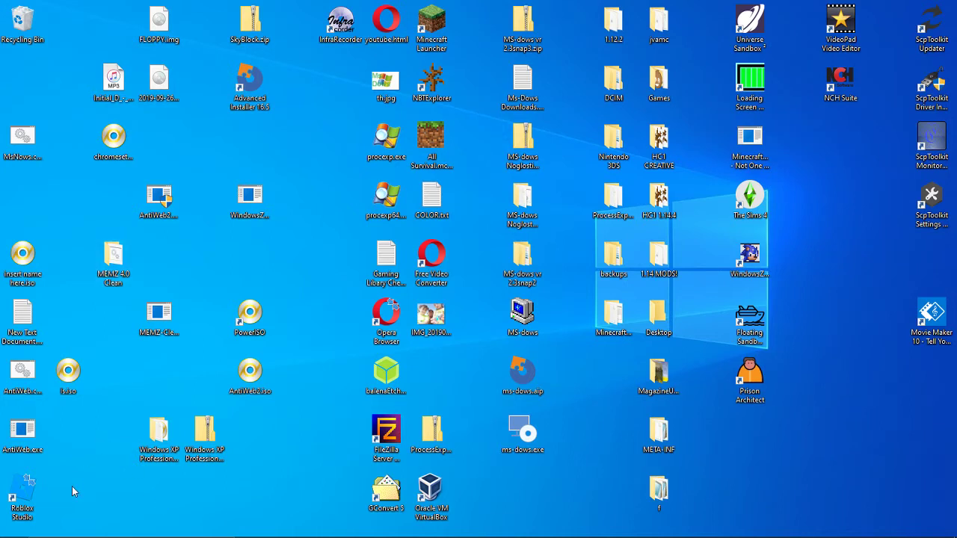
Rearrange the desktop icons so that ls.iso sits below the Recycle Bin and chromesetup.iso below Roblox Studio.
left_click_drag(66, 527, 15, 228)
left_click(102, 377)
left_click_drag(29, 535, 12, 252)
left_click(75, 373)
left_click_drag(75, 374, 29, 83)
left_click_drag(111, 135, 33, 490)
Show This PC in File Explorer, look into CD Drive (F:) WXPPX86BE, and return to the drive list.
left_click(278, 526)
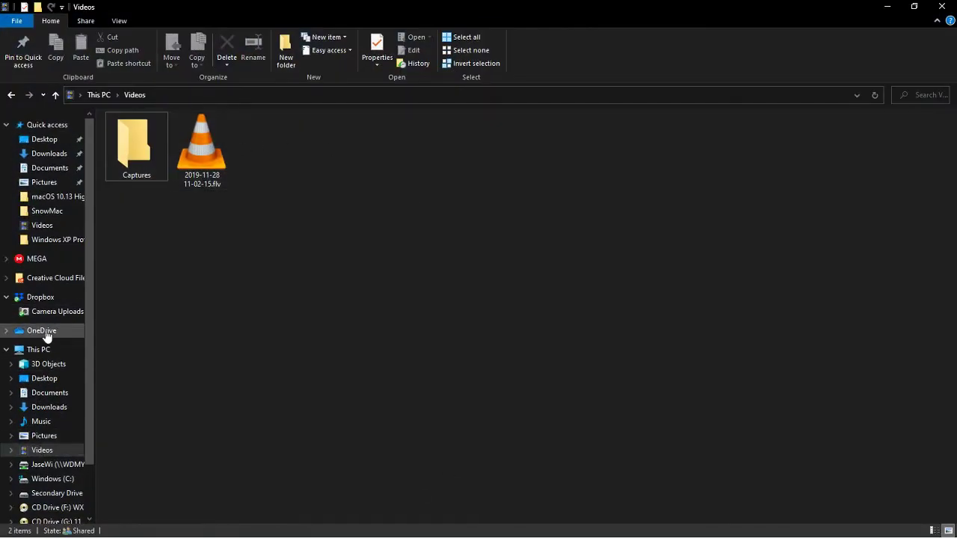
left_click(46, 348)
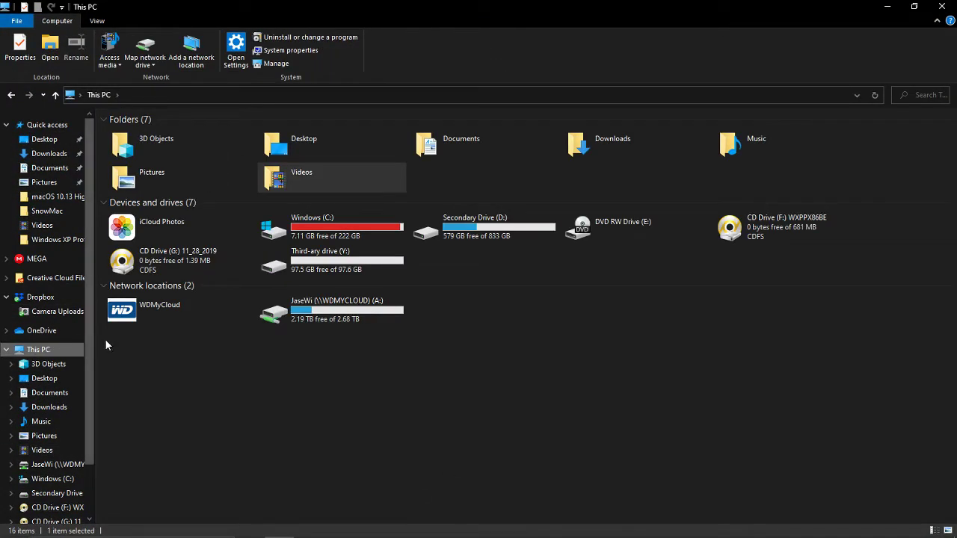
double_click(788, 231)
left_click_drag(245, 18, 371, 342)
key("alt+Left")
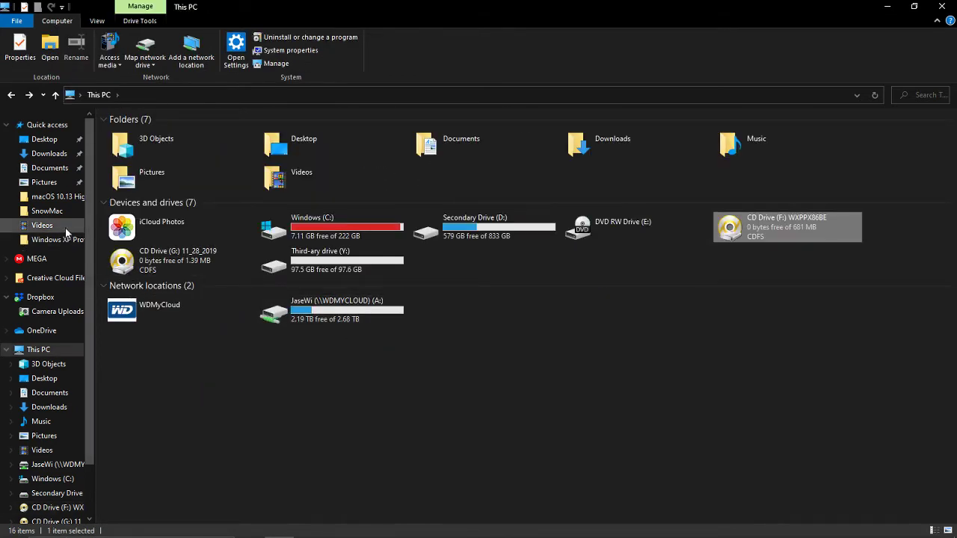
Try to run the program on CD Drive (G:) 11_28_2019 and dismiss the permission request.
double_click(180, 261)
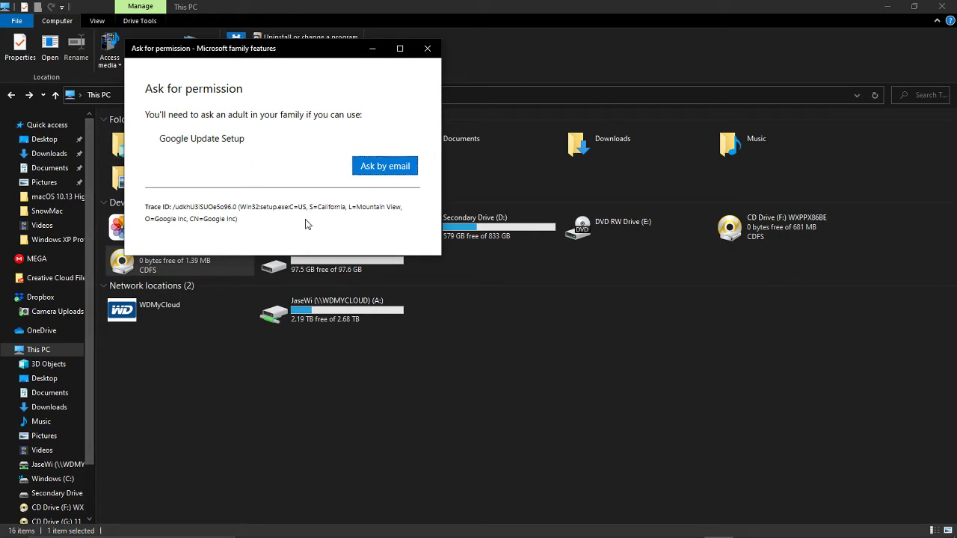
left_click_drag(294, 222, 62, 68)
left_click(241, 205)
left_click(428, 49)
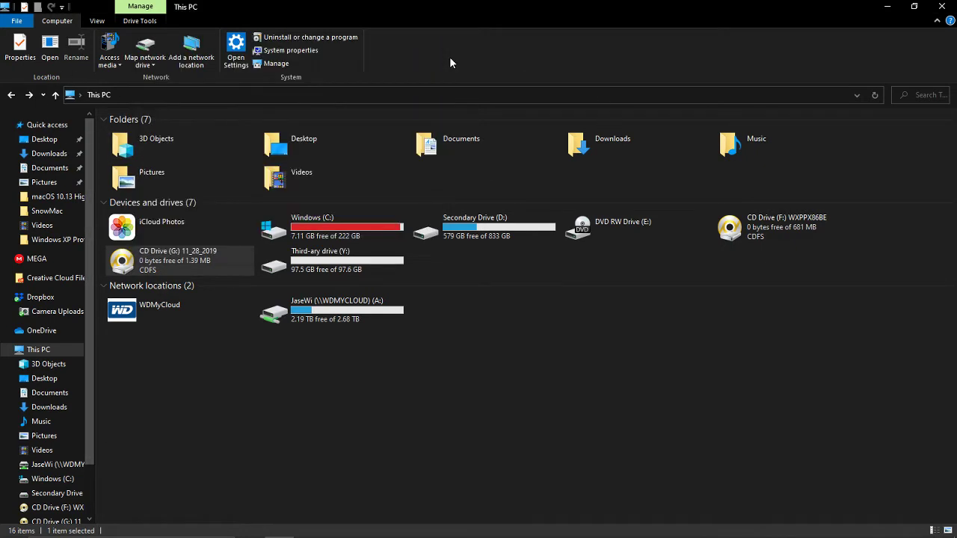
Open the contents of CD Drive (G:), copy autorun.inf and setup.exe to the desktop, and close the folder window.
right_click(198, 255)
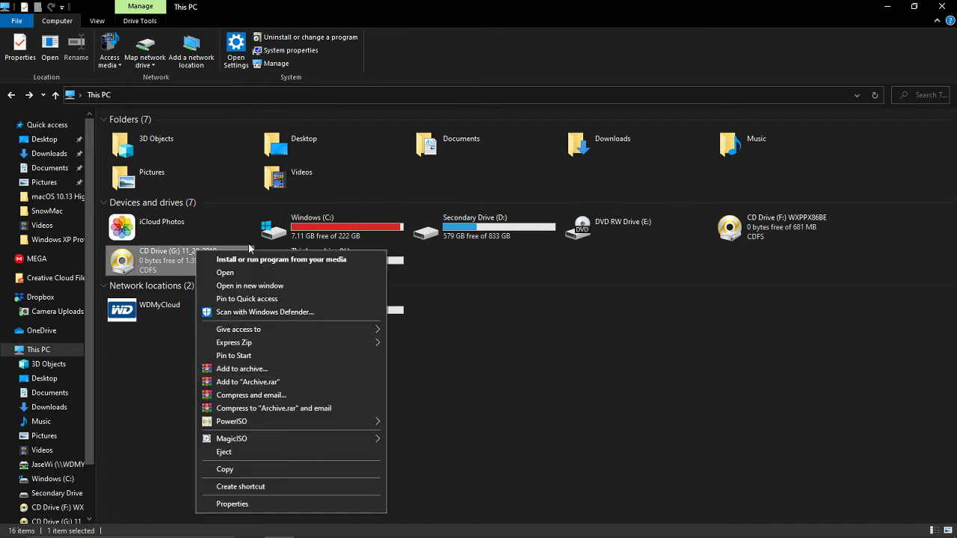
left_click(265, 273)
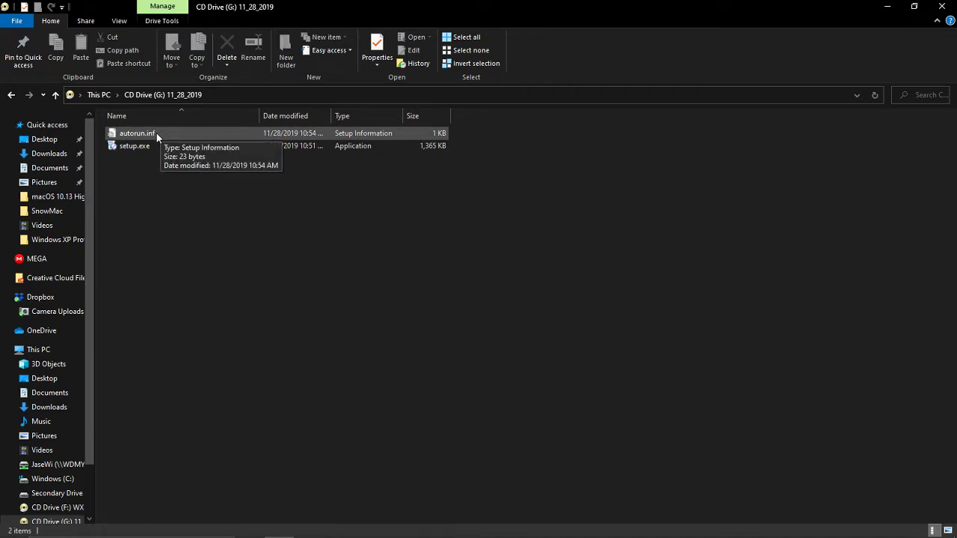
left_click_drag(278, 224, 168, 139)
left_click_drag(369, 6, 564, 70)
left_click_drag(531, 201, 72, 367)
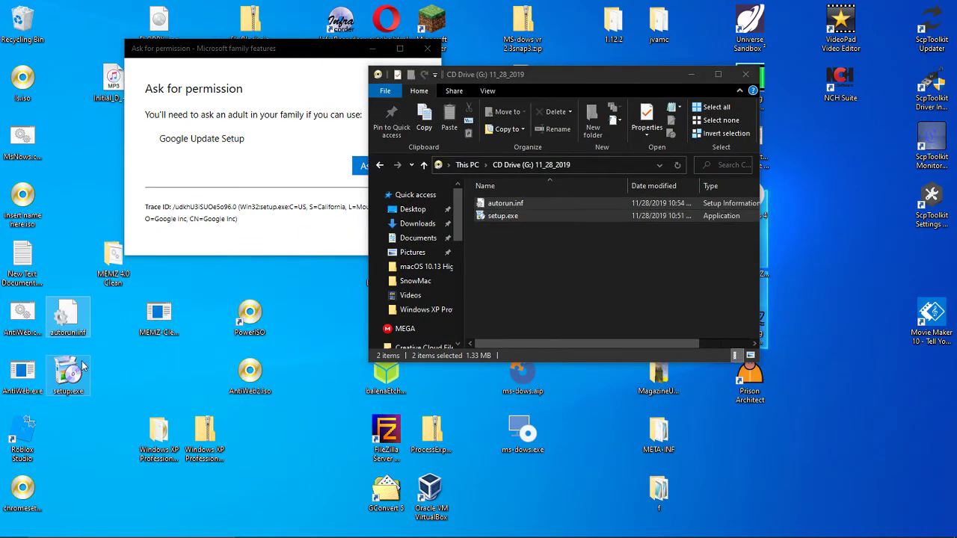
left_click(113, 393)
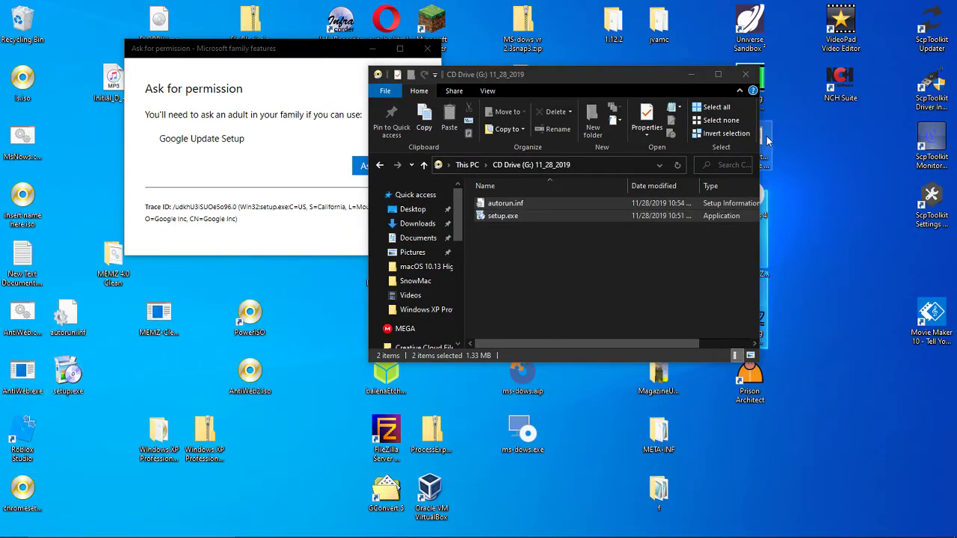
left_click(745, 76)
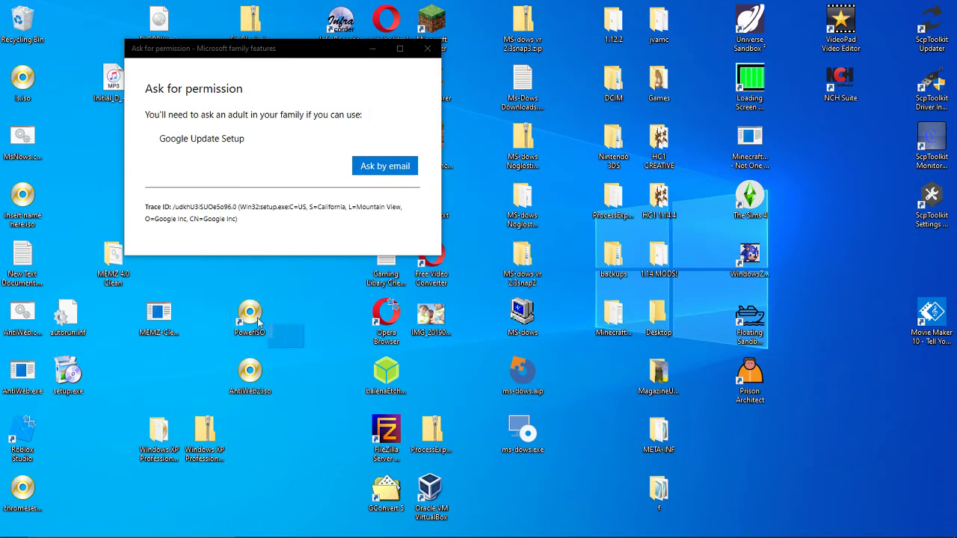
Close the remaining Google Update Setup permission request on the desktop.
left_click_drag(236, 310, 237, 313)
left_click(294, 316)
mouse_move(513, 536)
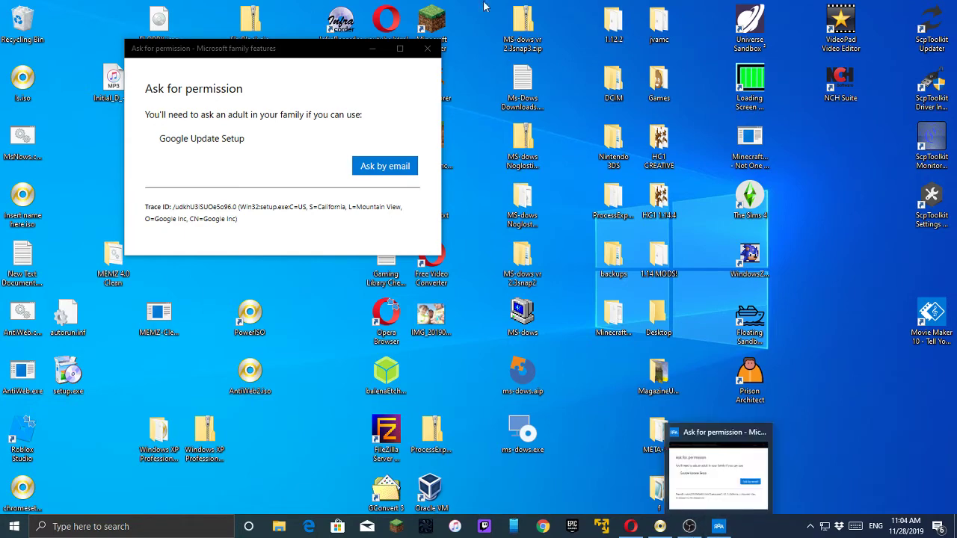
left_click(427, 48)
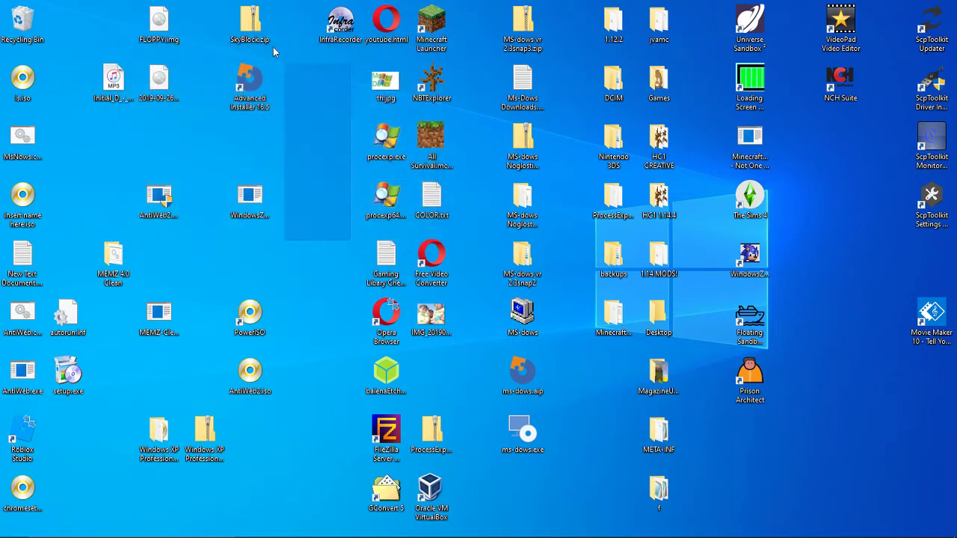
left_click_drag(329, 1, 323, 42)
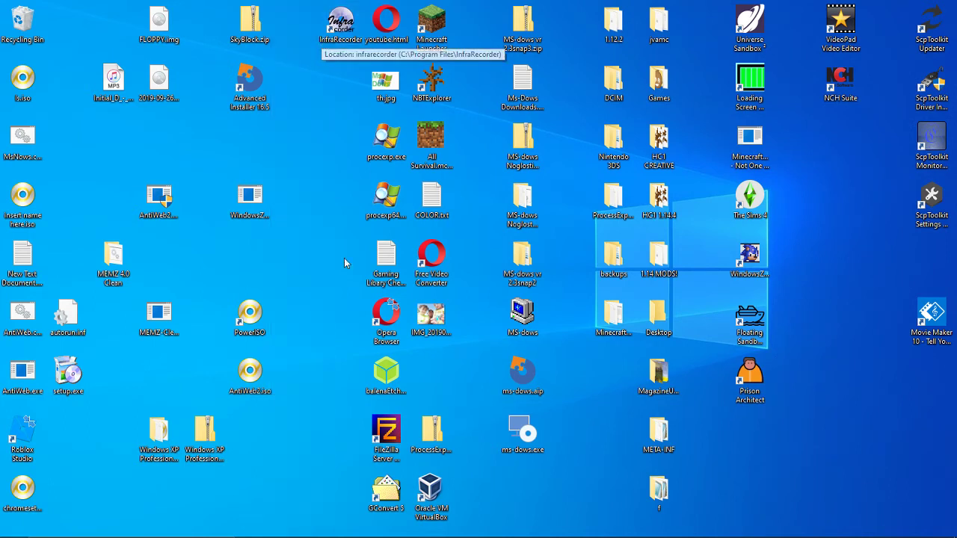
Move the autorun.inf and setup.exe icons to the free desktop area beside FileZilla Server and GConvert.
left_click_drag(93, 397, 295, 436)
left_click(311, 382)
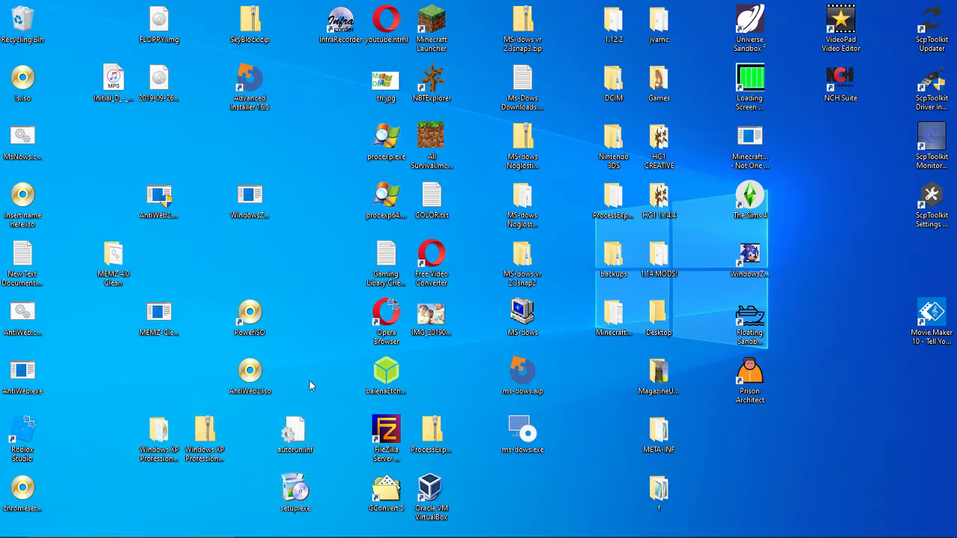
right_click(297, 427)
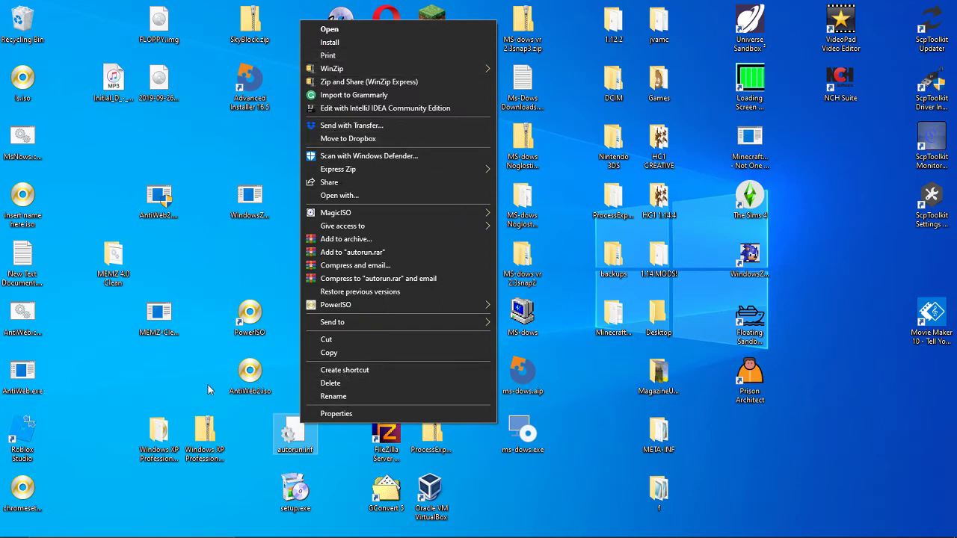
left_click(105, 379)
Create a new text document on the desktop and name it autorun.txt.
right_click(102, 394)
mouse_move(225, 351)
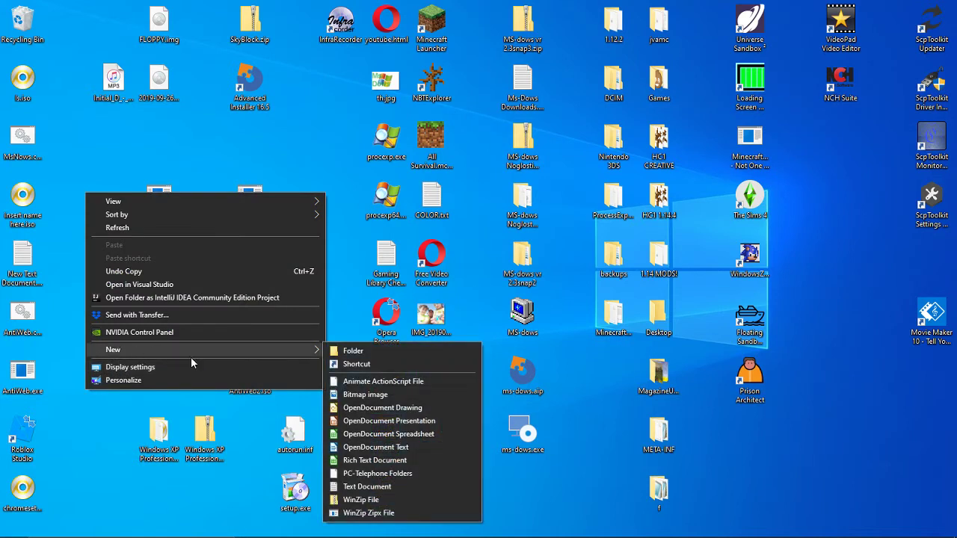
left_click(370, 487)
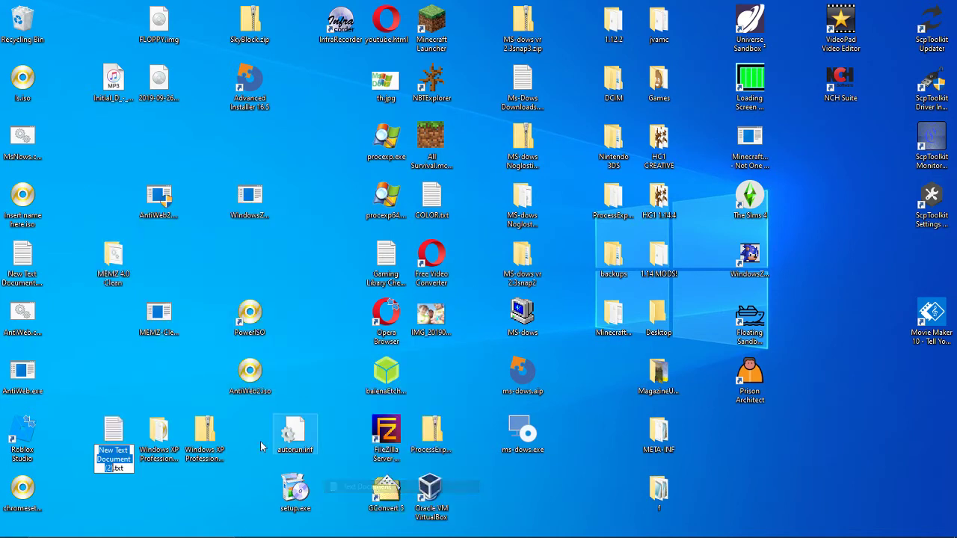
key("BackSpace")
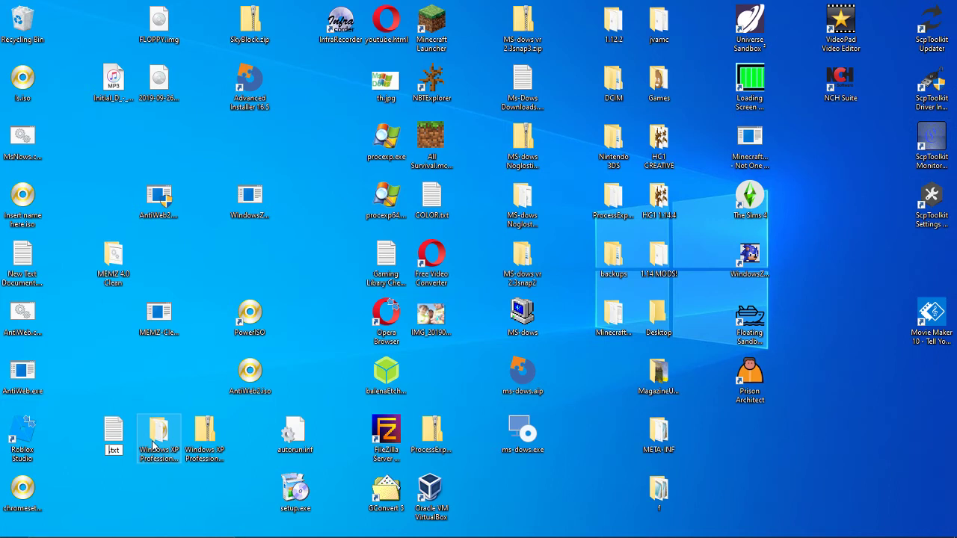
type("autorun")
key("Return")
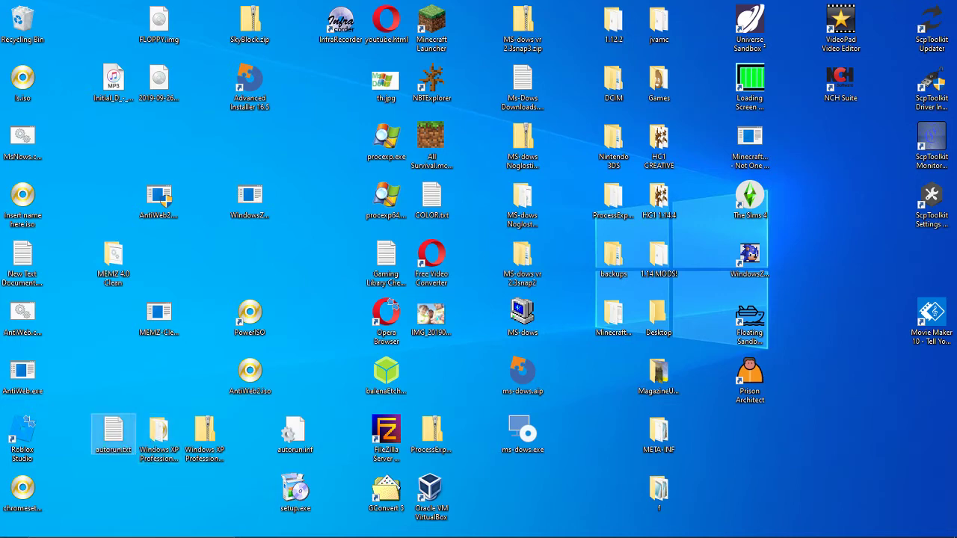
Check the file name extensions setting in File Explorer's view options and close the window.
left_click(278, 526)
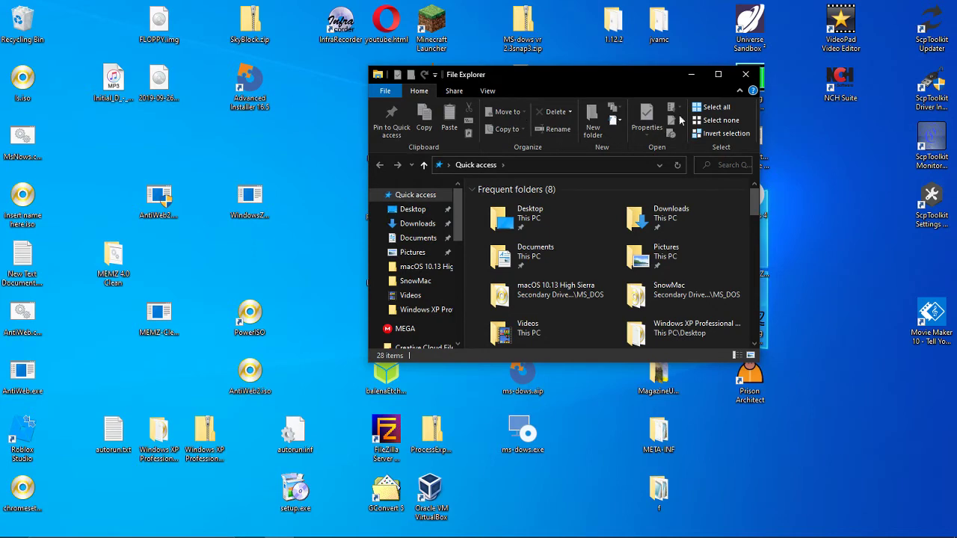
left_click(718, 74)
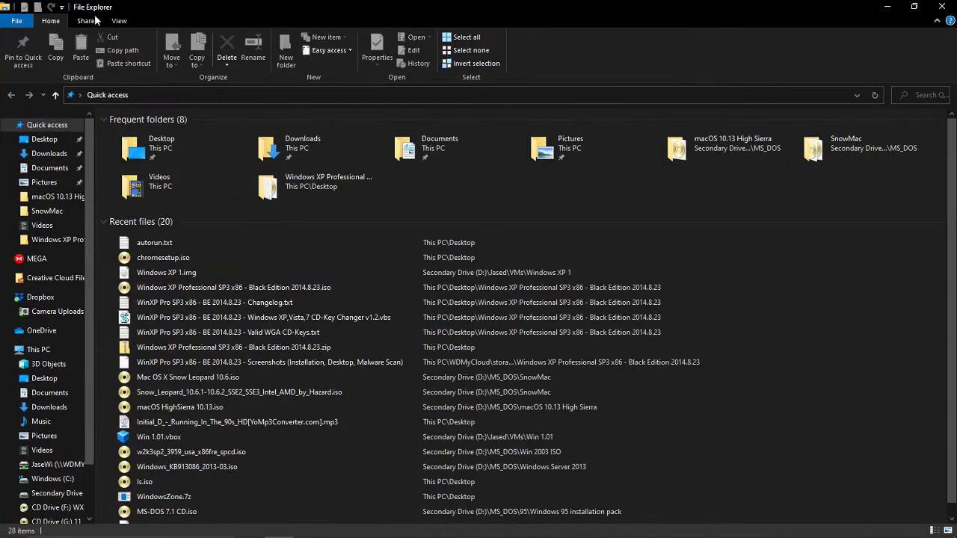
left_click(119, 21)
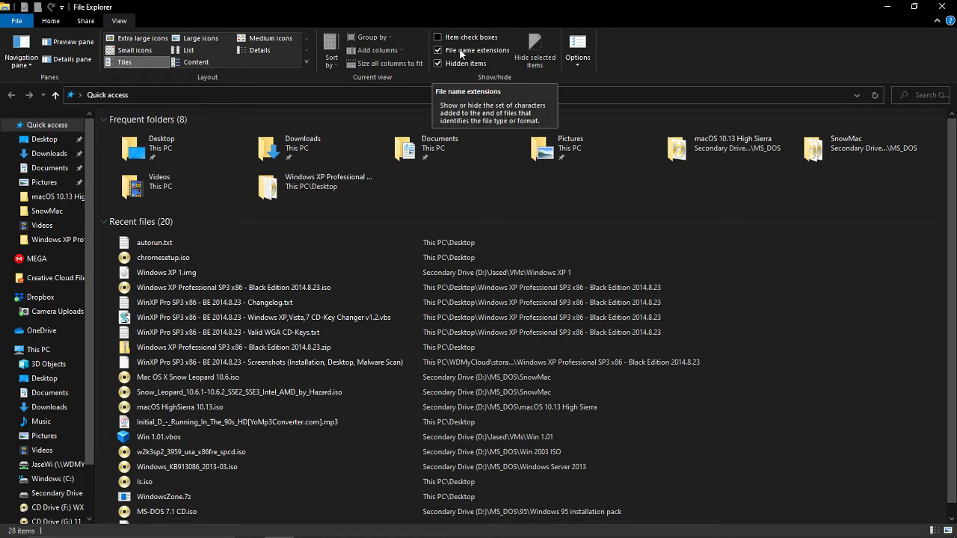
left_click(941, 6)
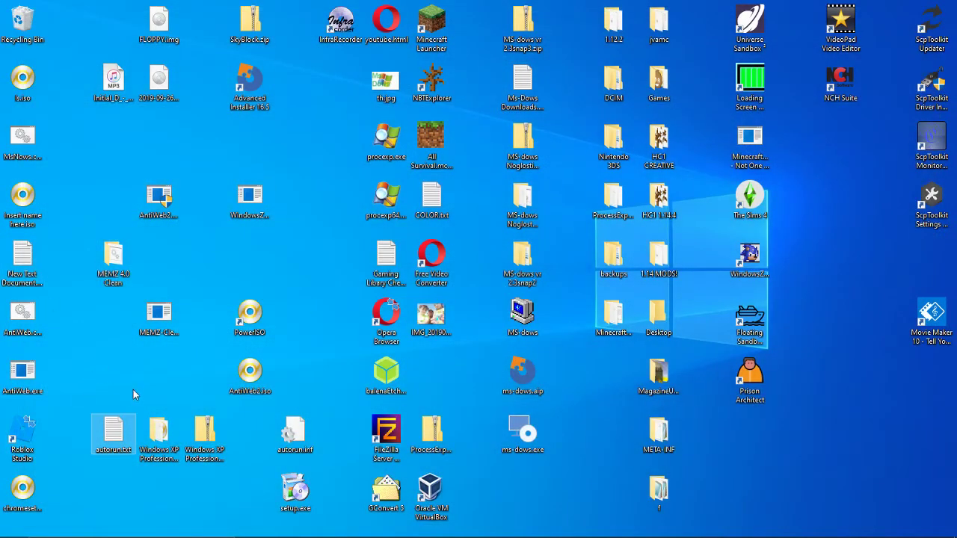
Open autorun.txt in Notepad, maximize the window, and begin the first line with an opening square bracket.
double_click(118, 429)
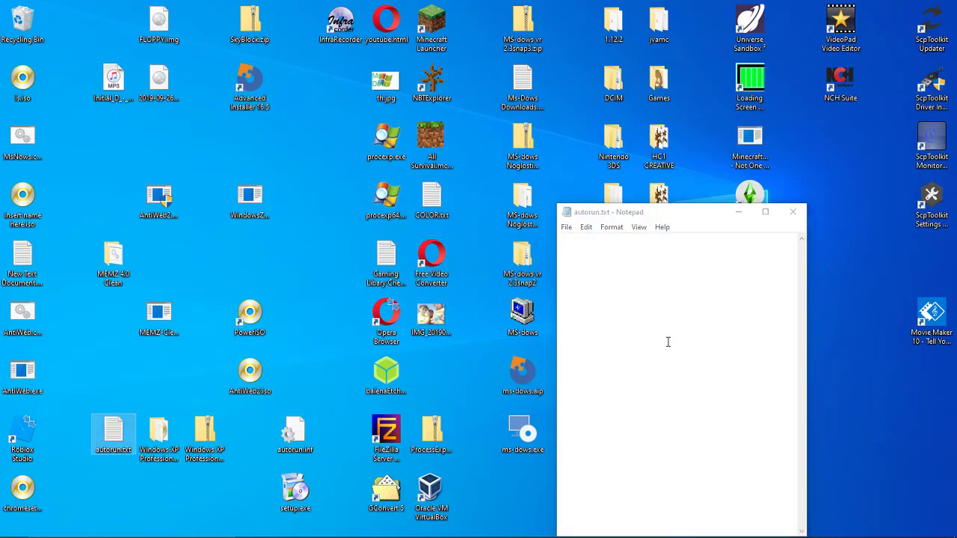
left_click_drag(613, 215, 431, 4)
type("[autorun")
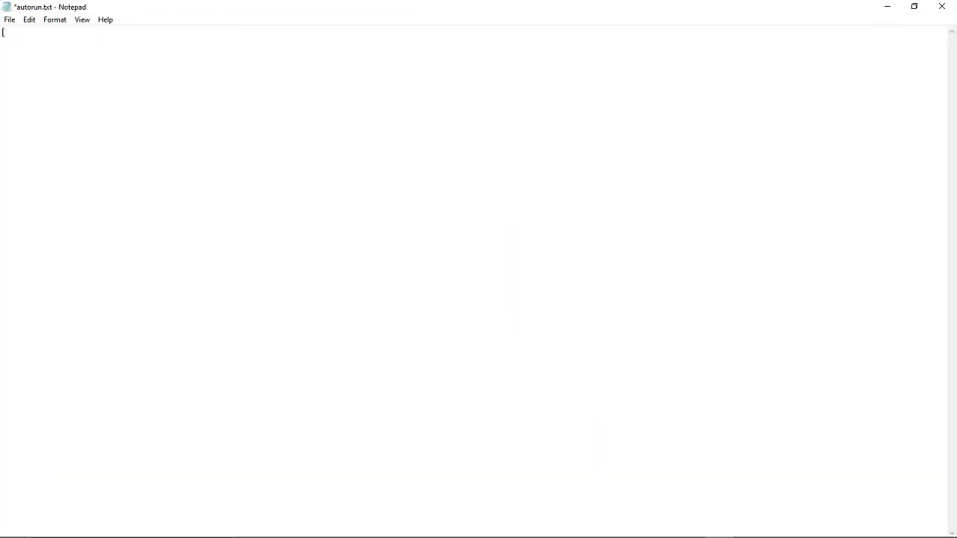
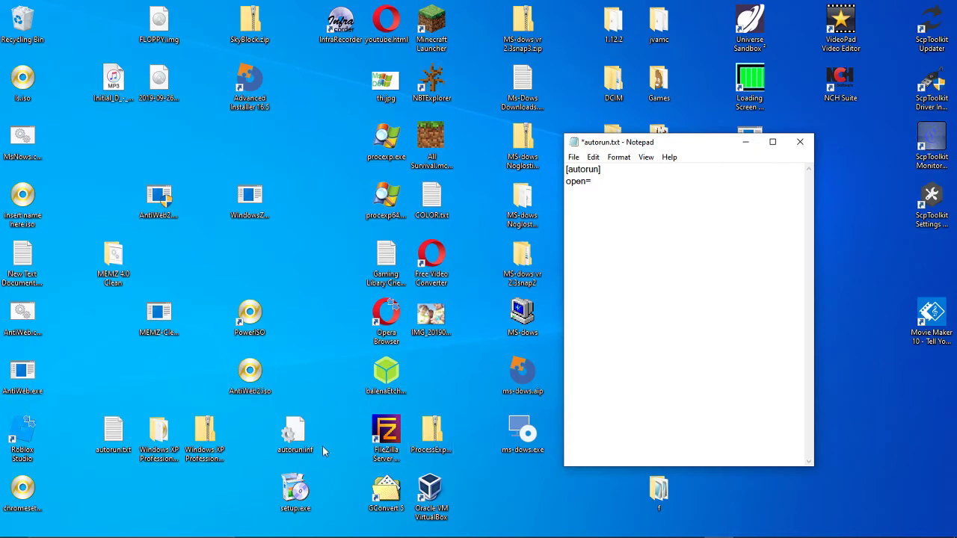
Open the existing autorun.inf with Notepad for reference, and return to the autorun.txt window and maximize it.
right_click(276, 437)
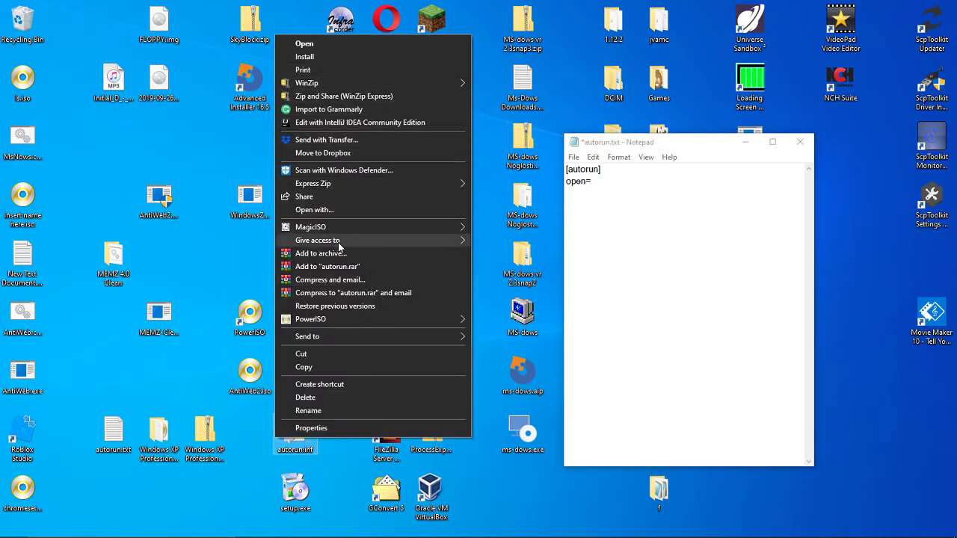
left_click(379, 209)
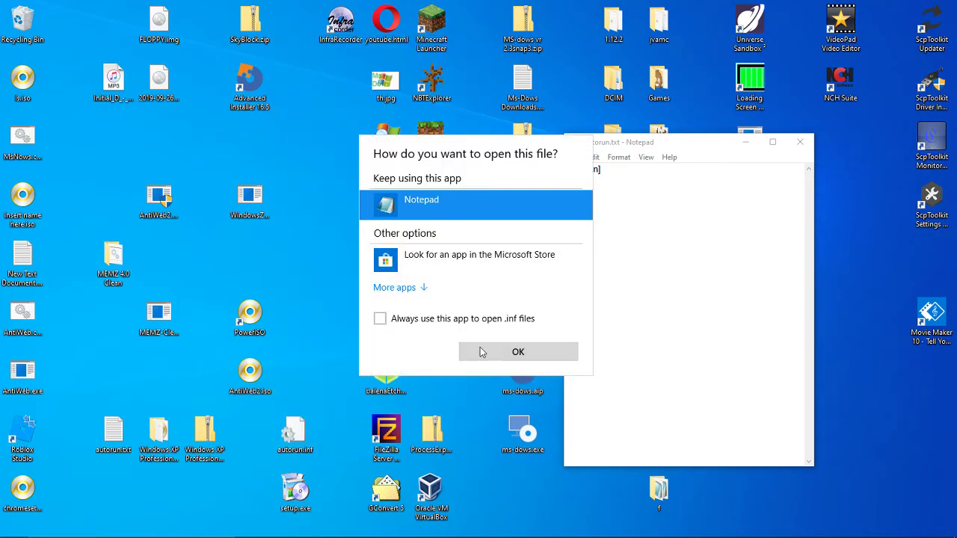
left_click(527, 352)
left_click(792, 212)
left_click(772, 142)
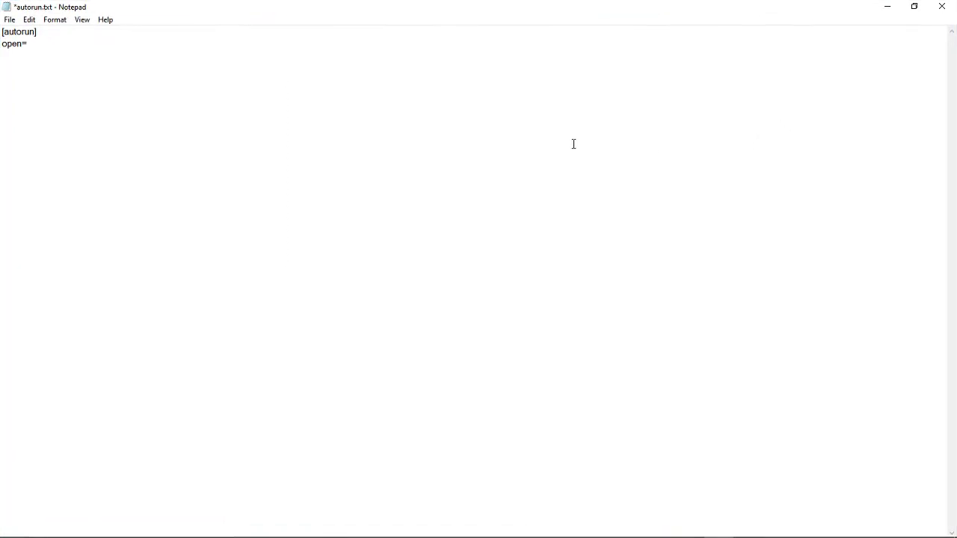
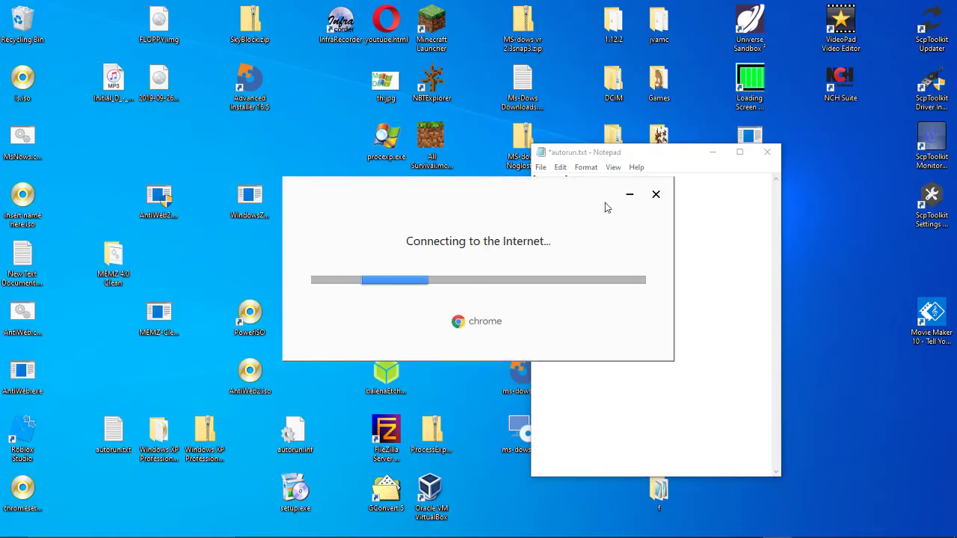
Cancel the running Chrome installation, and close autorun.txt with its changes saved.
left_click(657, 195)
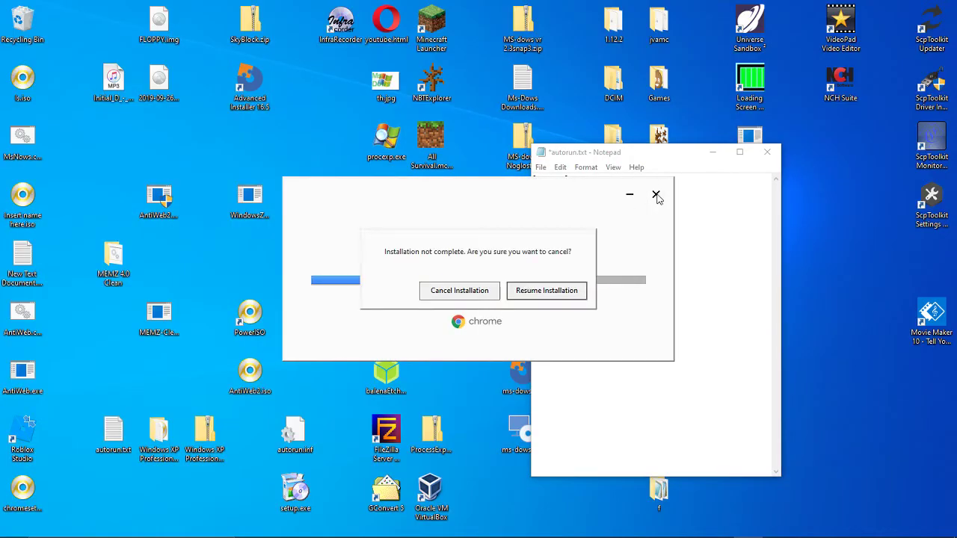
left_click(493, 291)
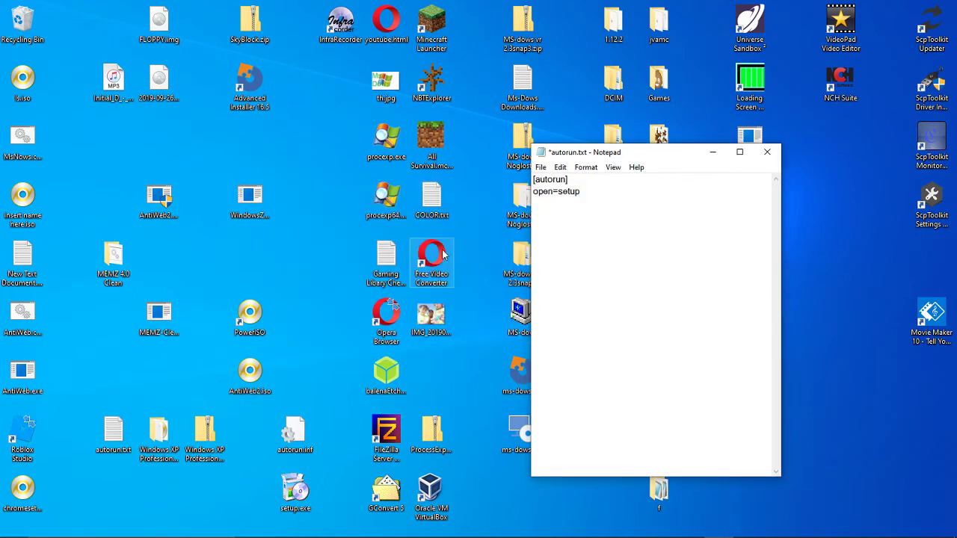
key("ctrl+a")
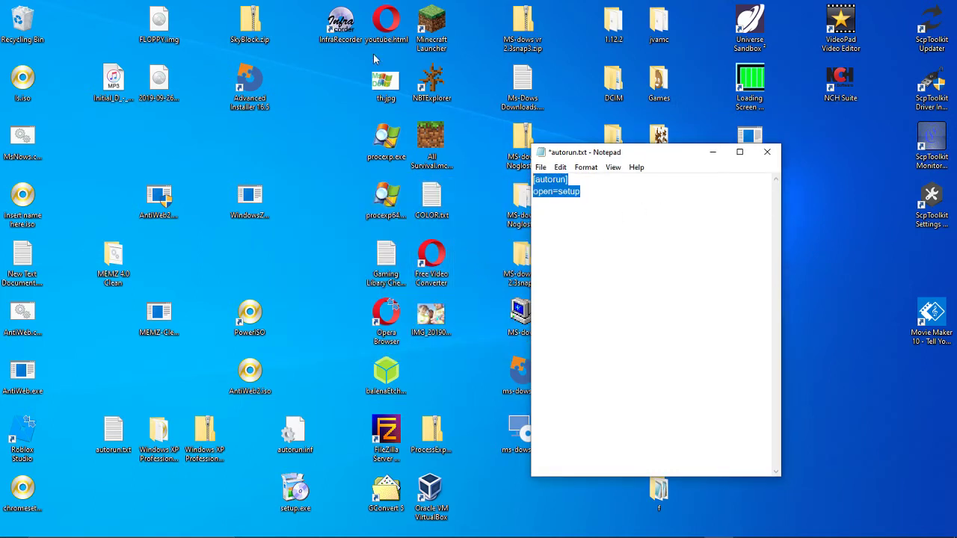
left_click(767, 153)
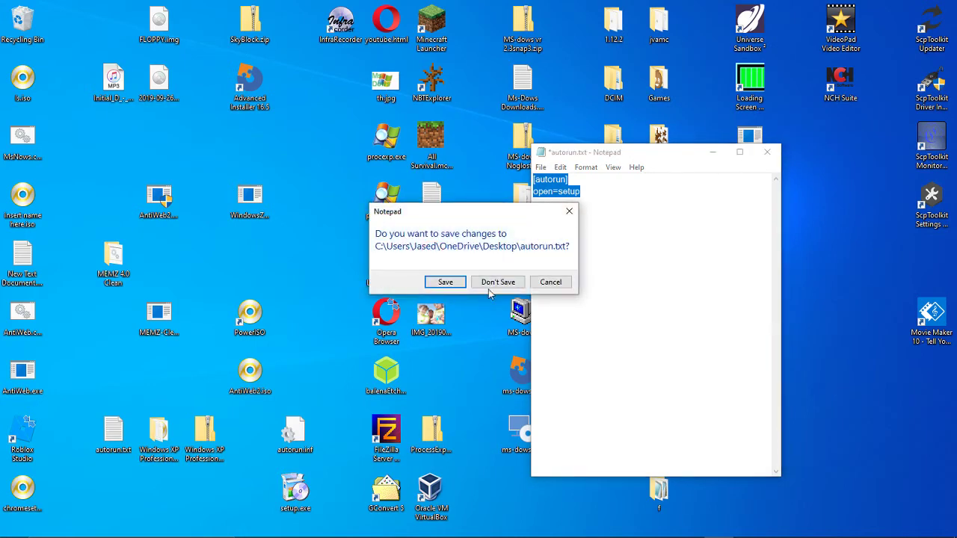
left_click(445, 282)
Move autorun.txt up on the desktop and rename it to autorun.inf, accepting the name autorun (2).inf.
left_click_drag(120, 426, 110, 387)
right_click(93, 374)
left_click(278, 511)
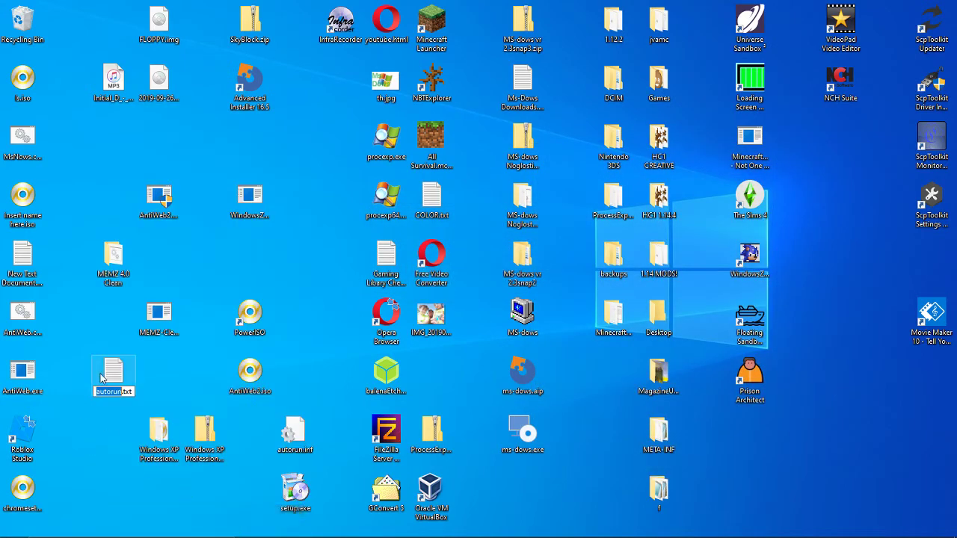
left_click(133, 391)
key("BackSpace")
key("BackSpace")
key("BackSpace")
type("inf")
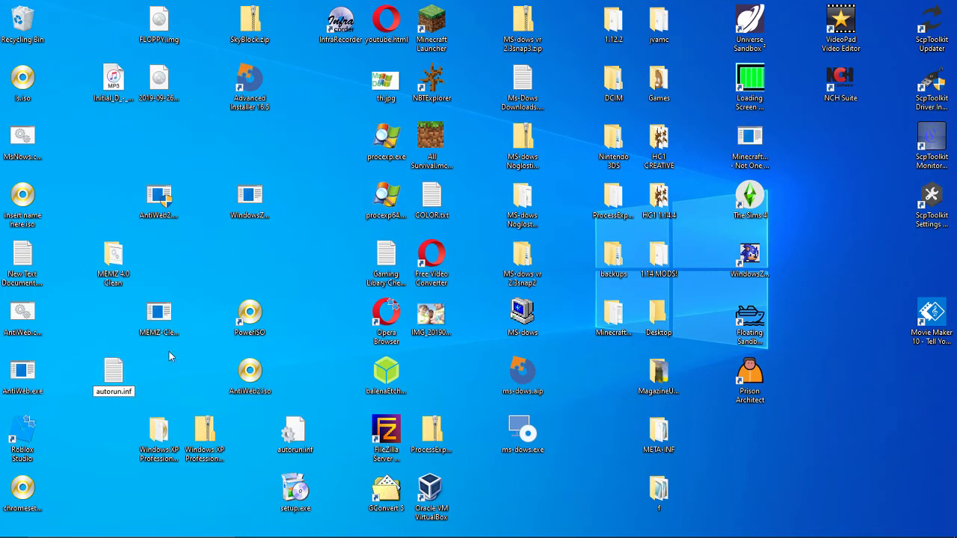
key("Return")
left_click(533, 281)
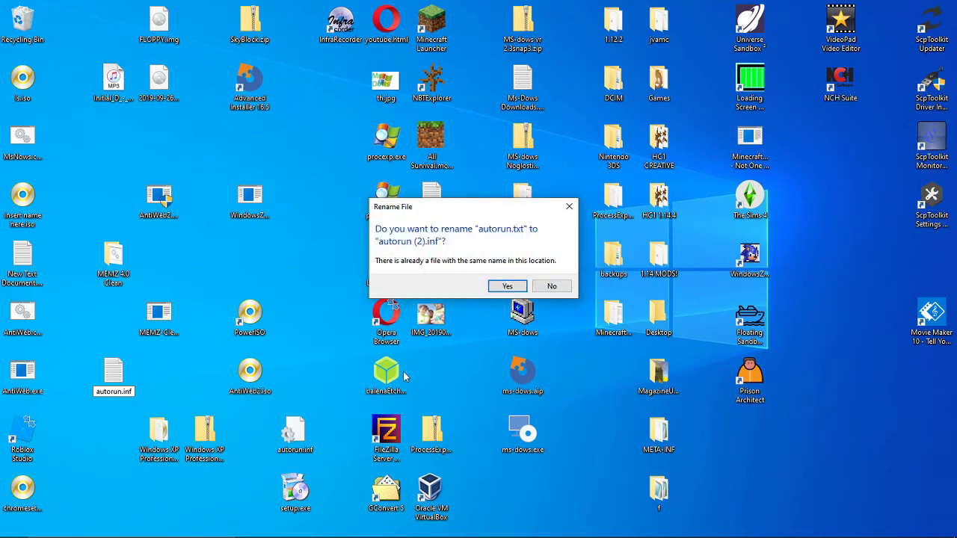
left_click(507, 286)
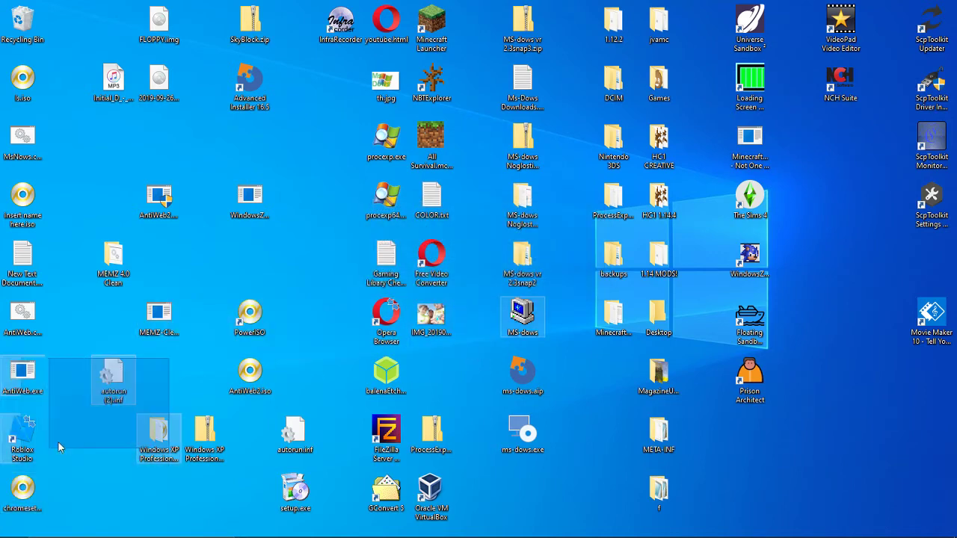
Check autorun (2).inf in Notepad, and move the original autorun.inf and setup.exe into the column below the MEMZ 4.0 Clean folder.
left_click_drag(94, 427, 96, 422)
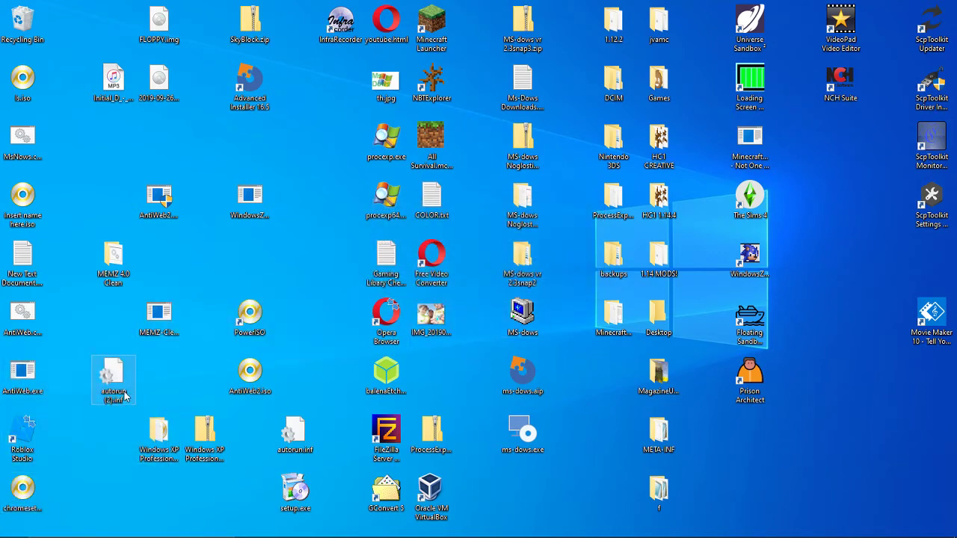
double_click(126, 396)
left_click(768, 152)
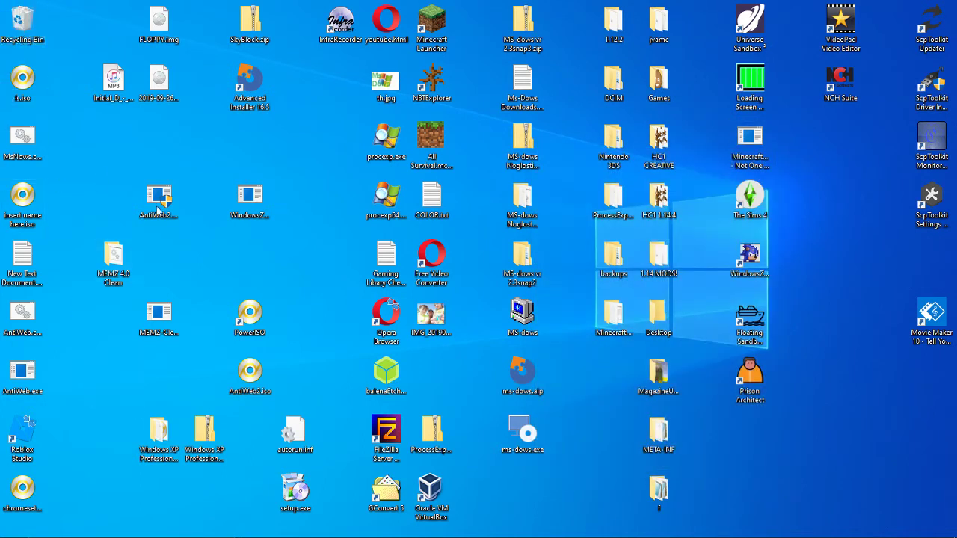
left_click_drag(318, 442, 127, 395)
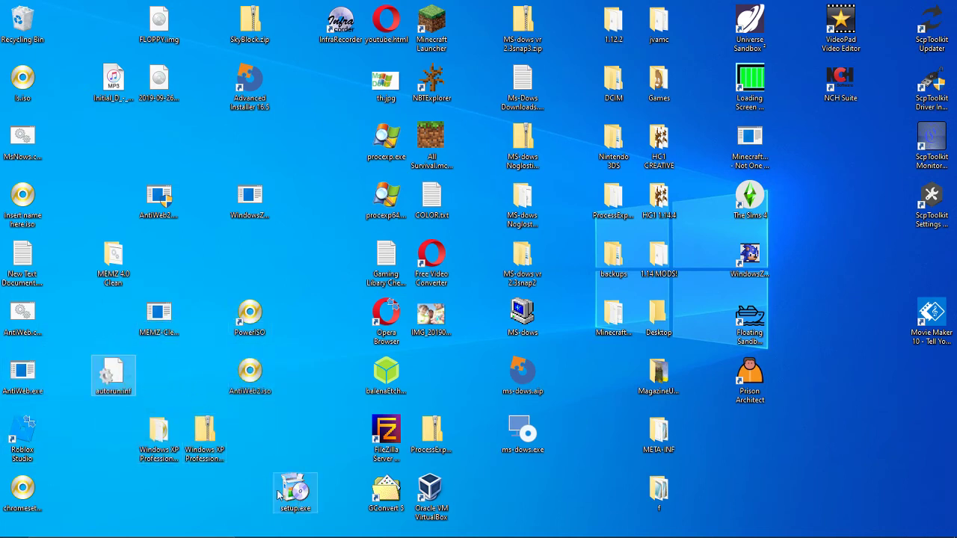
left_click_drag(282, 493, 93, 482)
Open autorun.inf in Notepad, compare its open=setup value with the name of setup.exe, and close it.
double_click(116, 378)
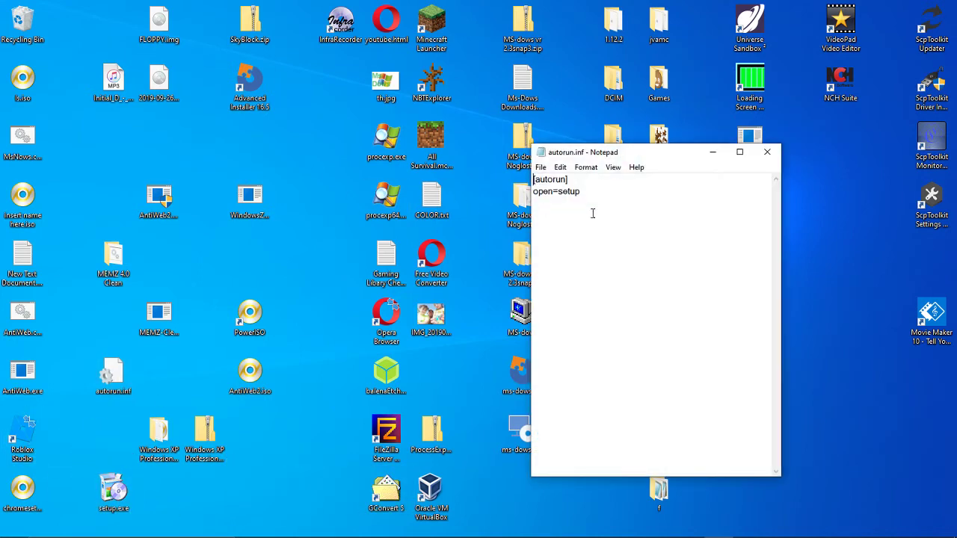
left_click(110, 493)
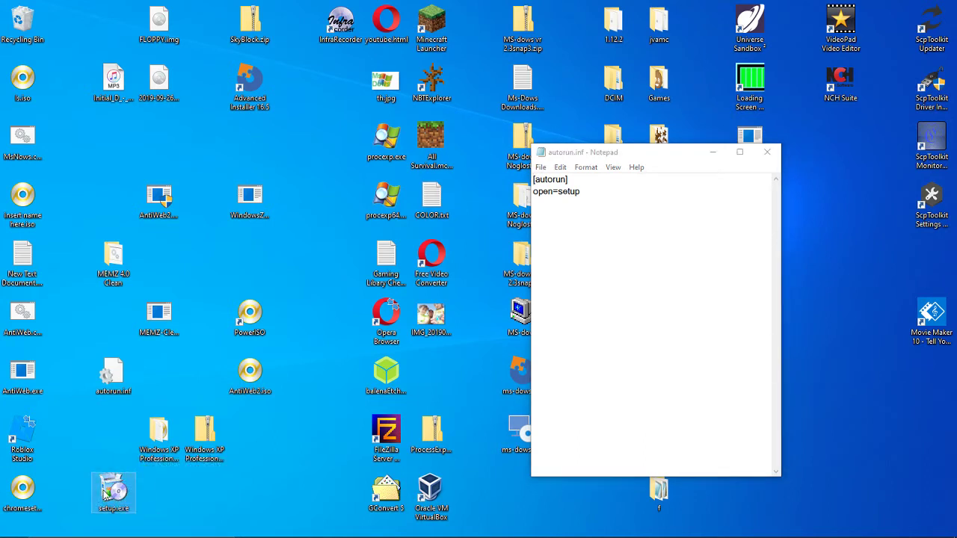
mouse_move(100, 505)
left_mouse_down()
mouse_move(151, 504)
mouse_move(94, 510)
left_mouse_up()
left_click(142, 512)
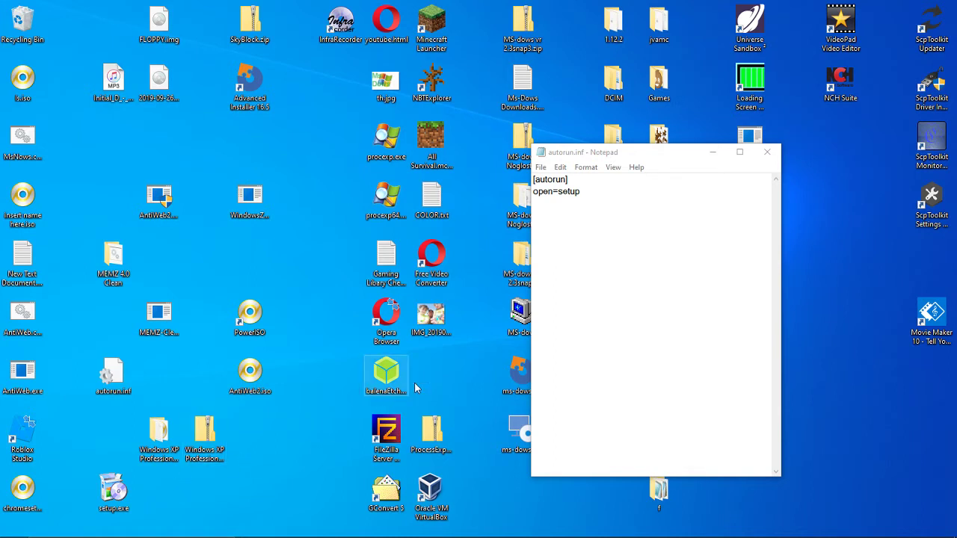
left_click_drag(589, 192, 559, 194)
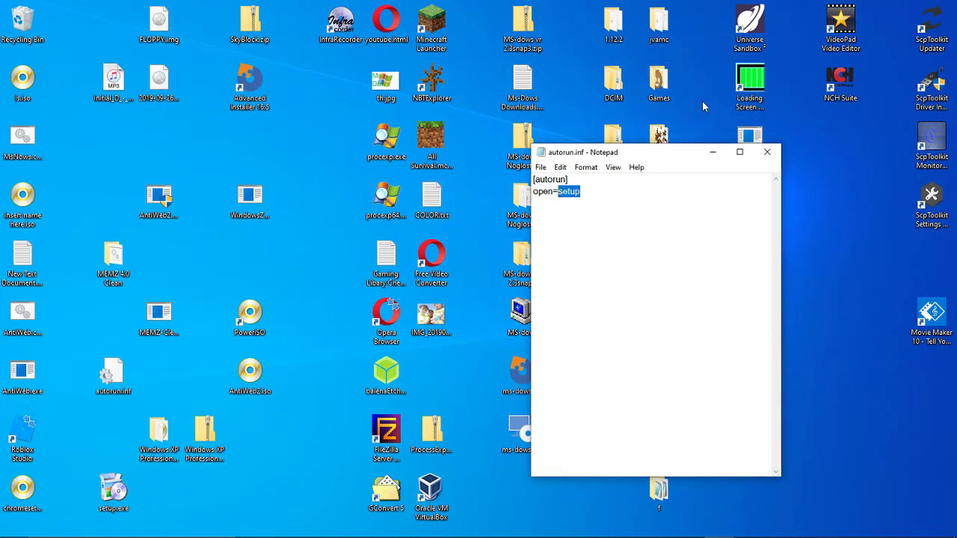
left_click(767, 152)
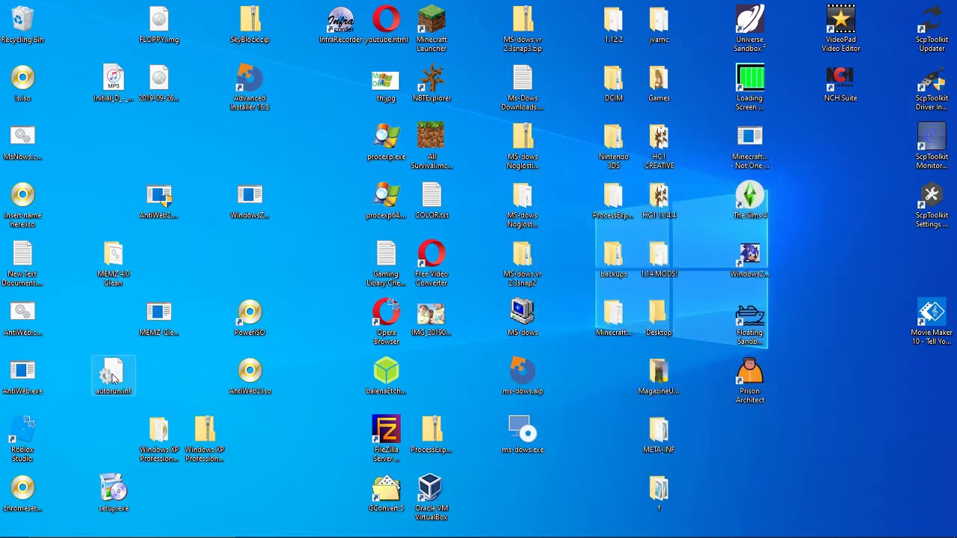
Arrange autorun.inf, setup.exe and the PowerISO shortcut in one desktop column, with the Windows XP and MEMZ-Clean files beside them.
left_click_drag(113, 377, 110, 386)
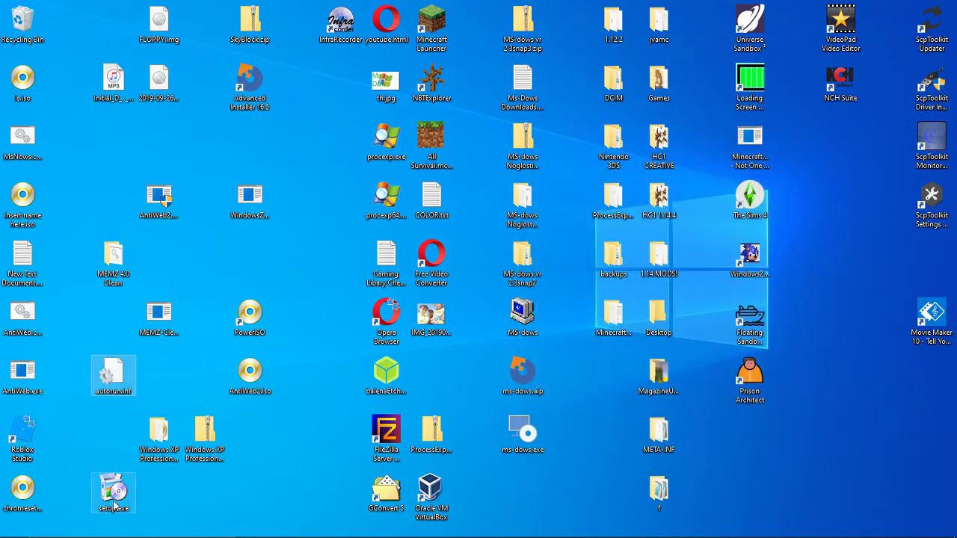
left_click_drag(114, 507, 207, 314)
left_click_drag(270, 450, 112, 490)
left_click(301, 419)
left_click_drag(159, 335, 208, 278)
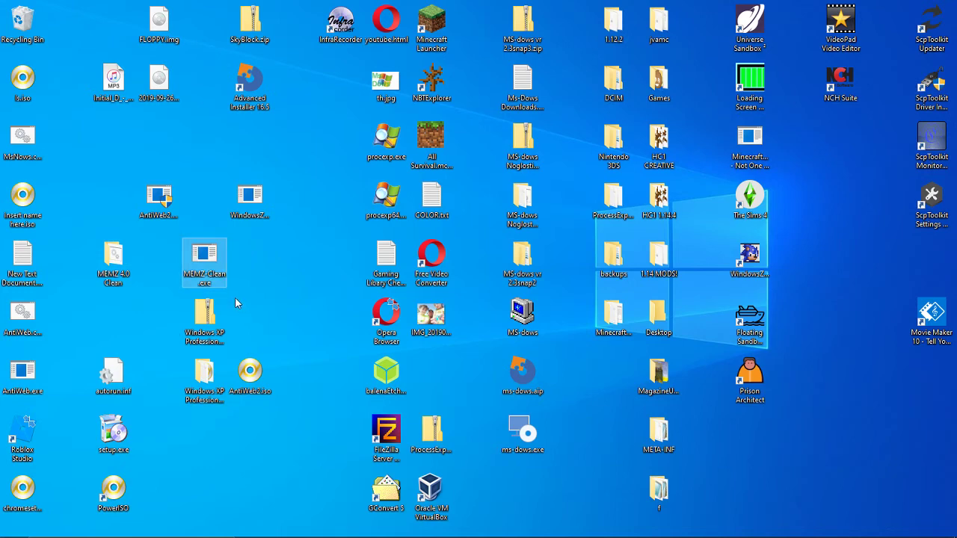
Launch PowerISO unregistered and add setup.exe and autorun.inf from the desktop to the new image.
double_click(106, 483)
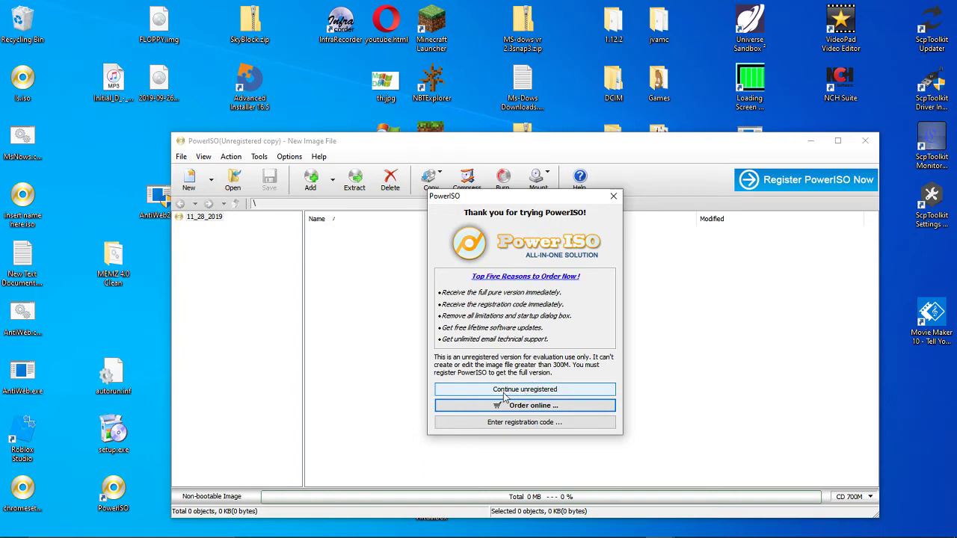
left_click(461, 389)
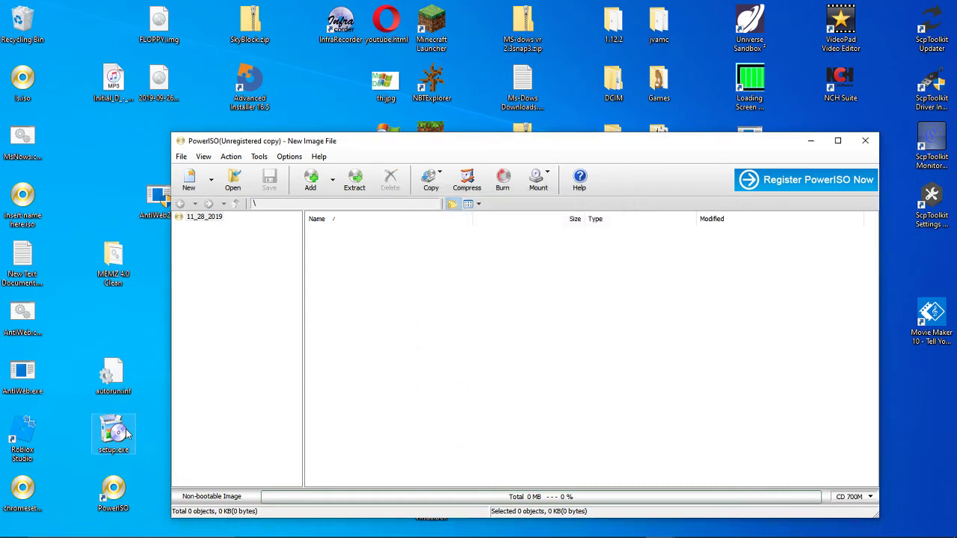
left_click_drag(125, 434, 441, 329)
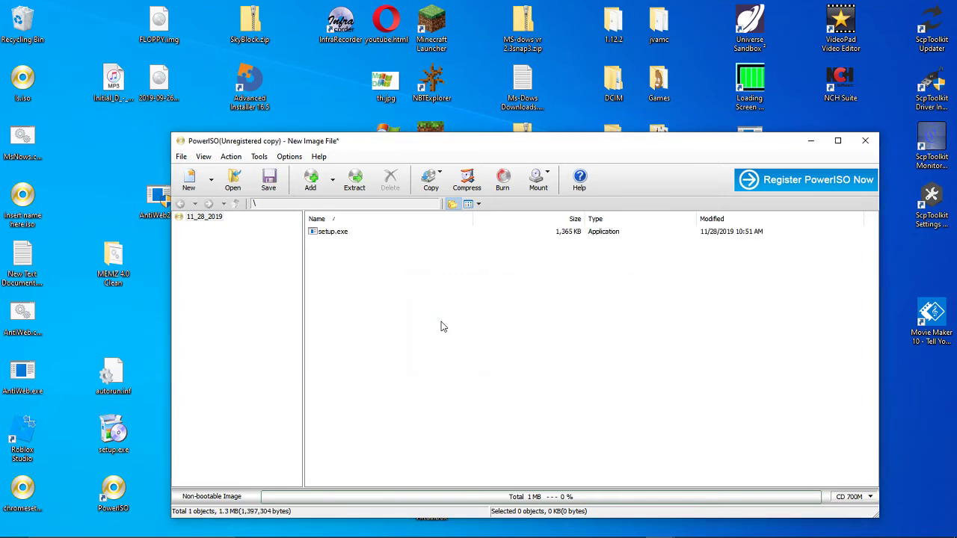
left_click_drag(113, 377, 372, 267)
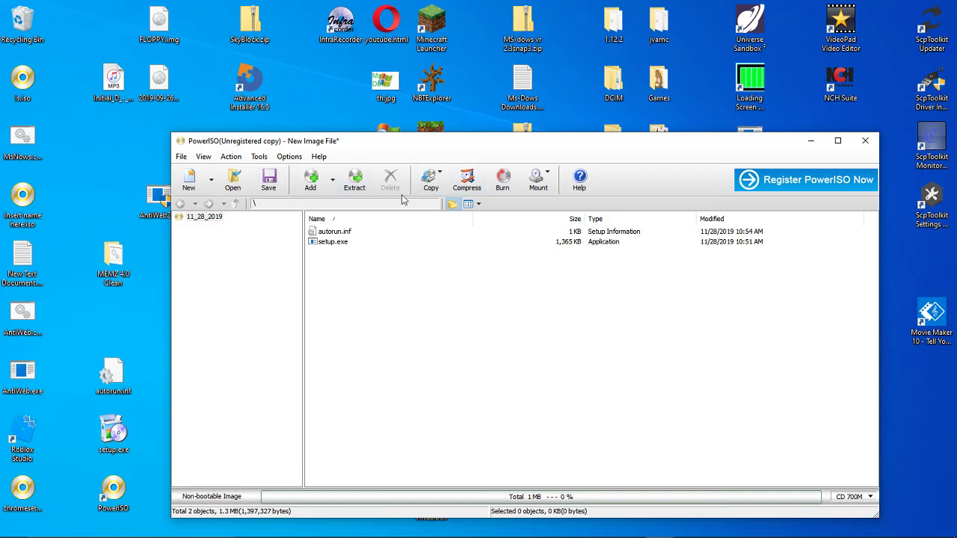
Start saving the image to the Desktop and clear the suggested file name.
left_click(271, 181)
key("BackSpace")
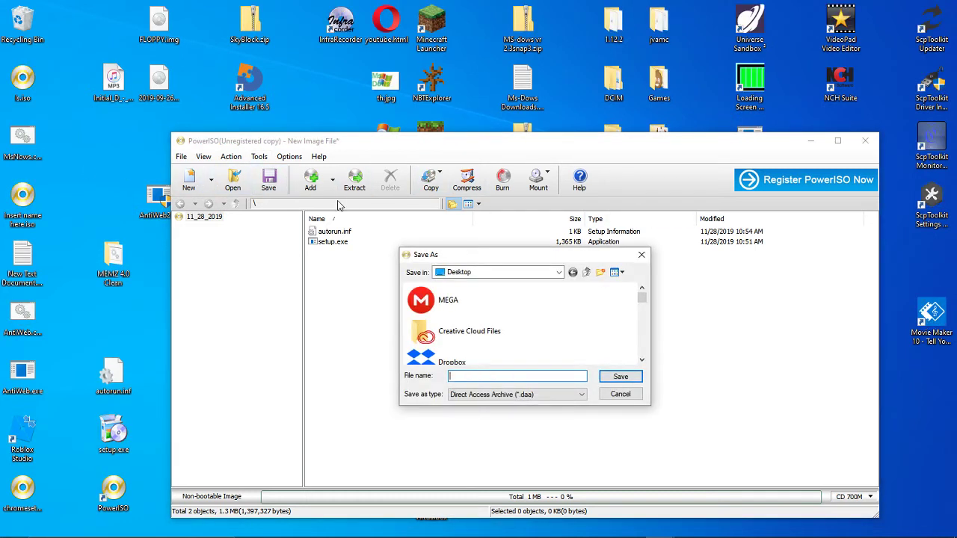
type("PowerChro")
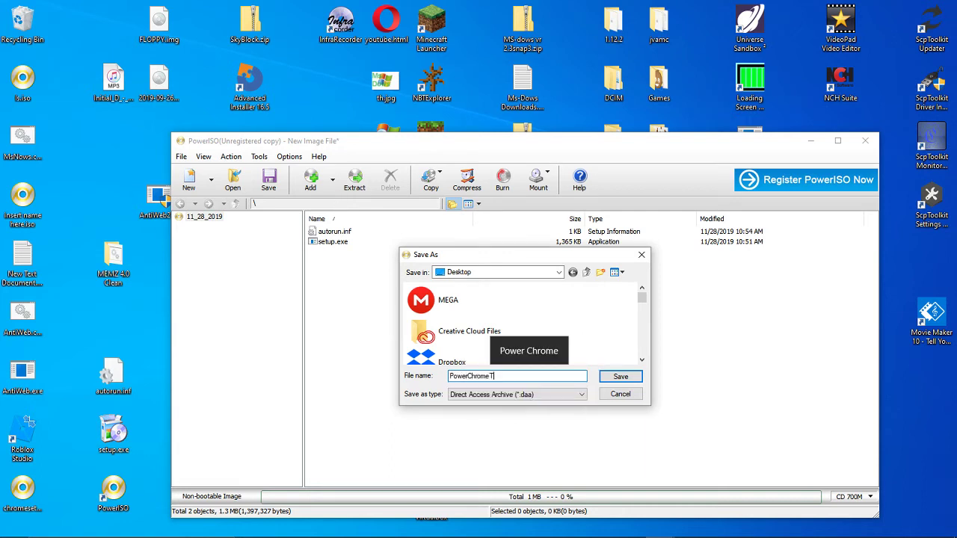
type("meT")
key("ctrl+a")
key("BackSpace")
Save the image to the Desktop as TUTORIALISO.iso in the Standard ISO Images (*.iso) format.
type("TUT")
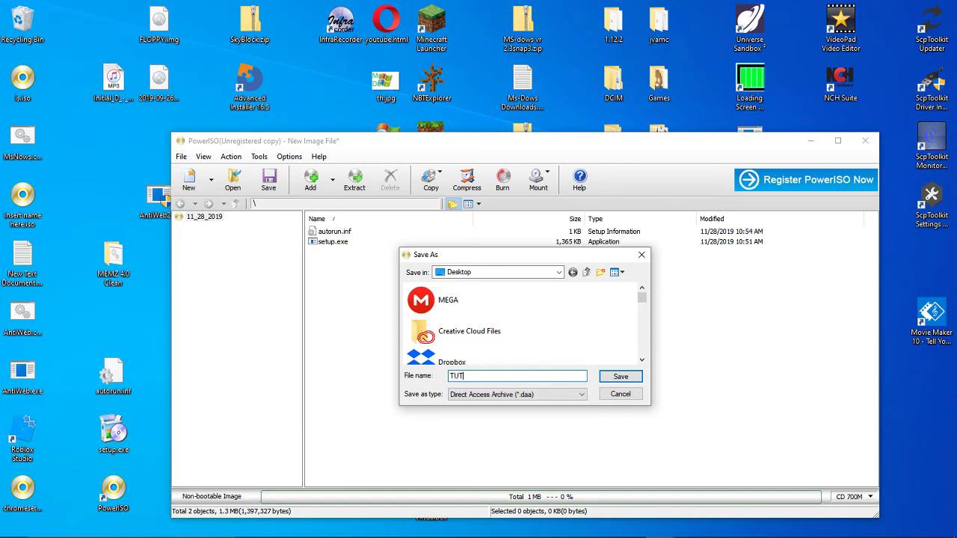
type("ORIALISO ")
type("iso")
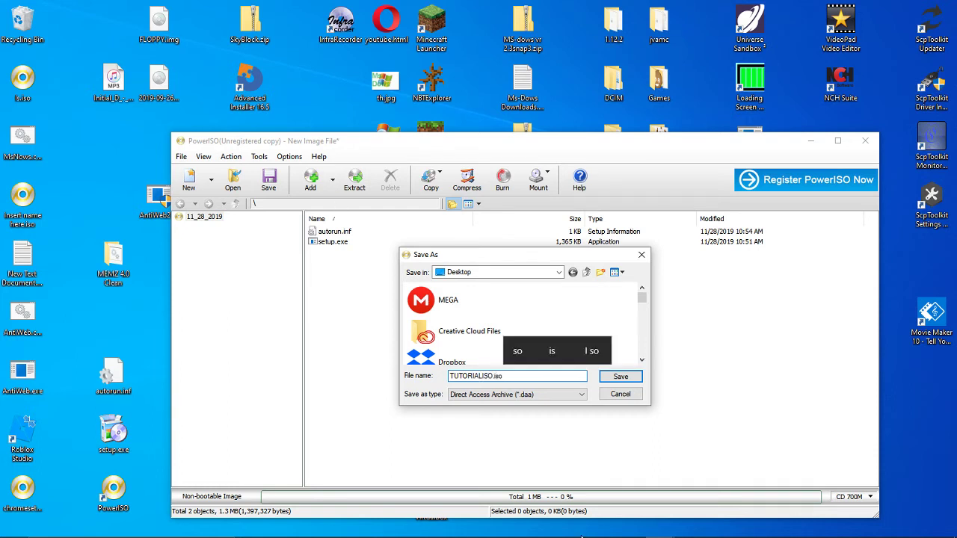
left_click(513, 399)
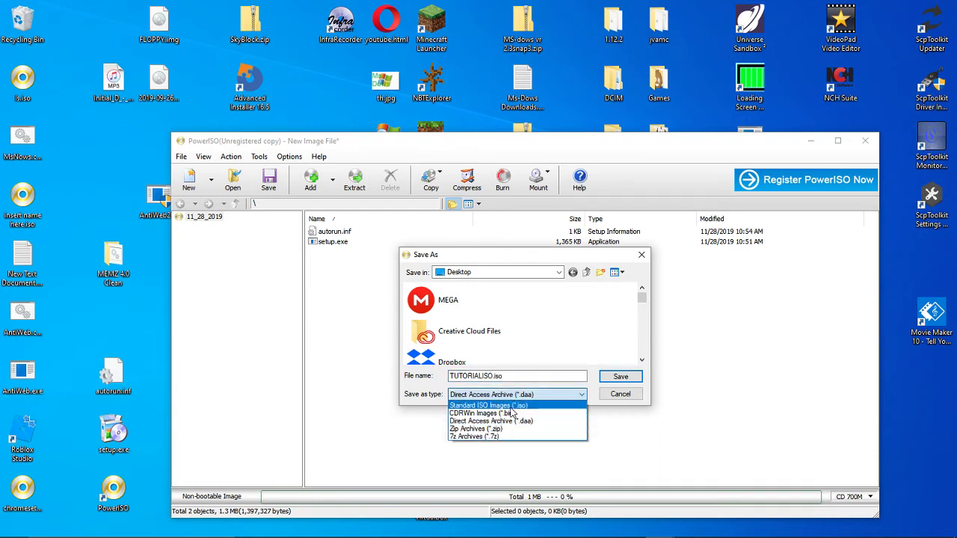
left_click(505, 406)
left_click(618, 377)
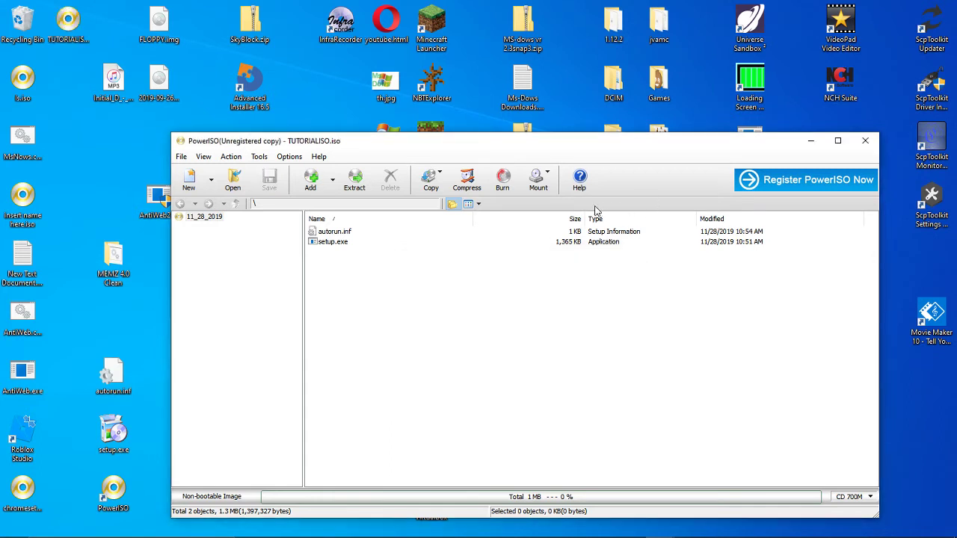
Move the MEMZ 4.0 Clean folder higher on the desktop and place TUTORIALISO.iso in its former spot above autorun.inf.
left_click_drag(106, 98, 113, 334)
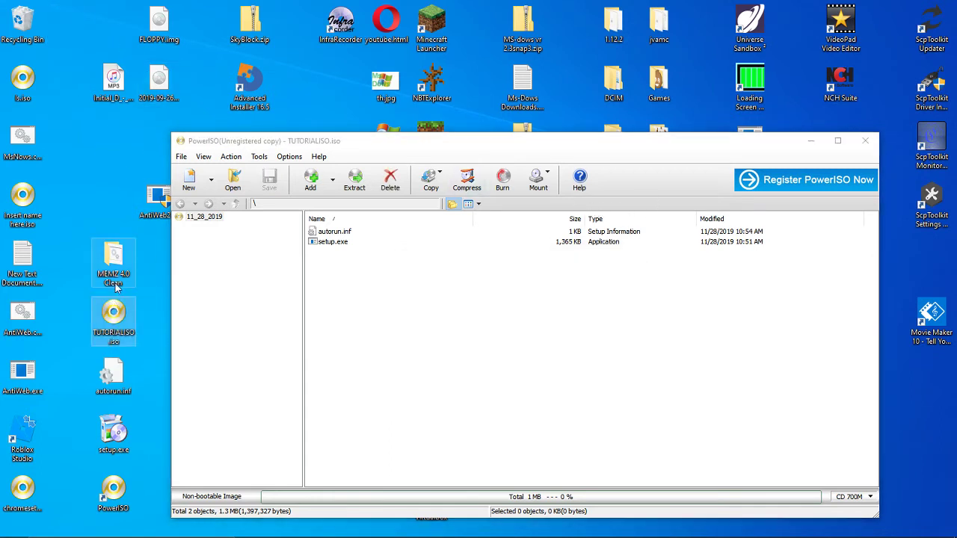
left_click_drag(120, 280, 118, 160)
left_click(119, 314)
left_click_drag(118, 315, 111, 265)
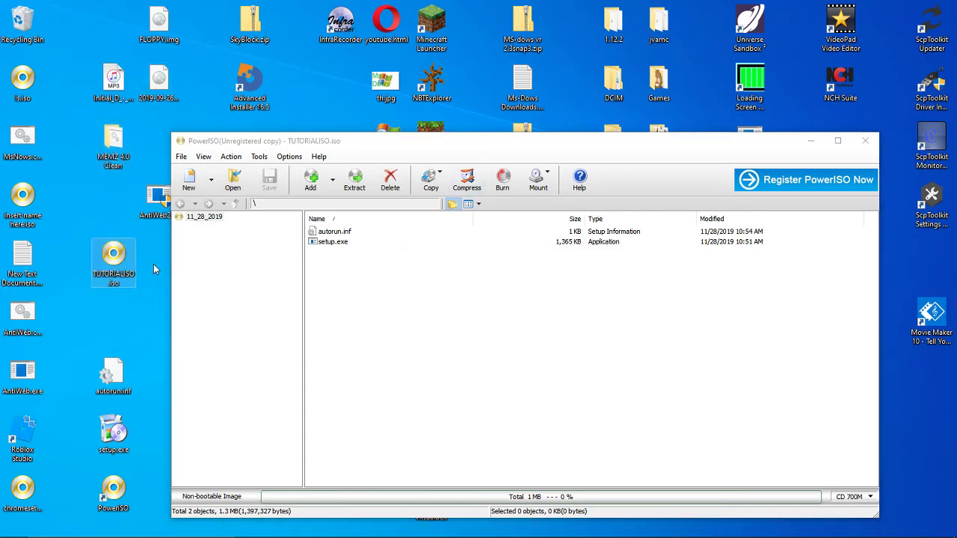
Open TUTORIALISO.iso from the desktop in PowerISO, continue unregistered, and close the older PowerISO window.
double_click(105, 261)
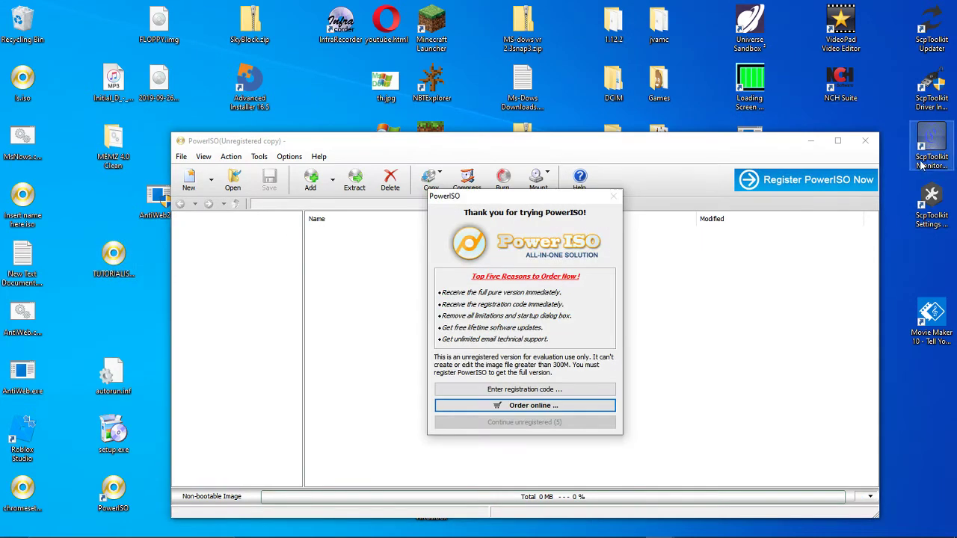
left_click(528, 389)
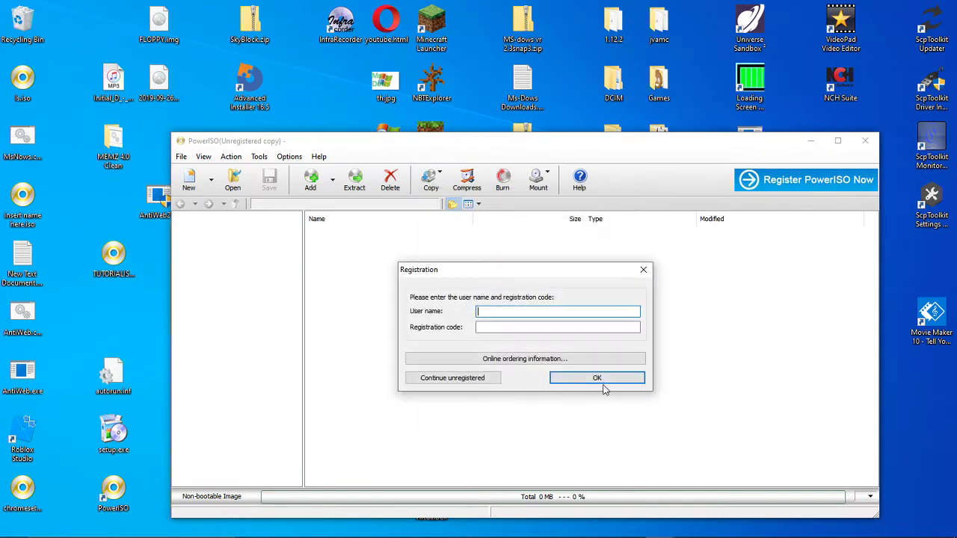
left_click(601, 380)
left_click(564, 360)
left_click(478, 378)
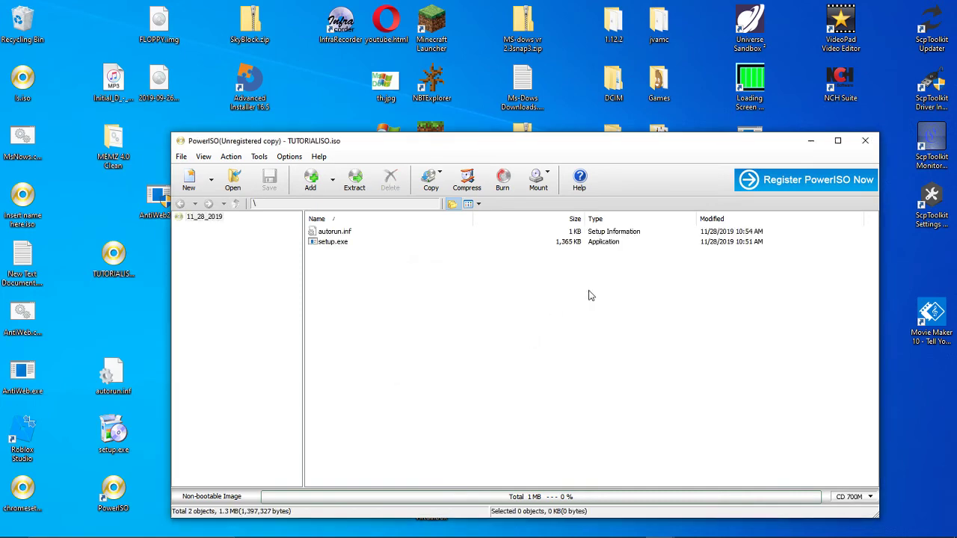
left_click_drag(593, 144, 466, 196)
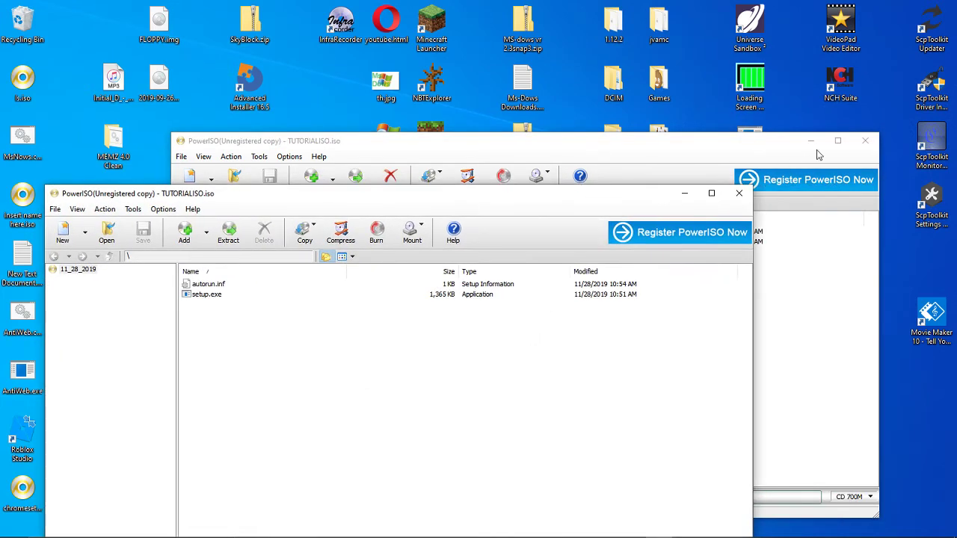
left_click(865, 141)
Mount TUTORIALISO.iso on virtual drive G: in place of chromesetup.iso, and close PowerISO.
left_click(412, 235)
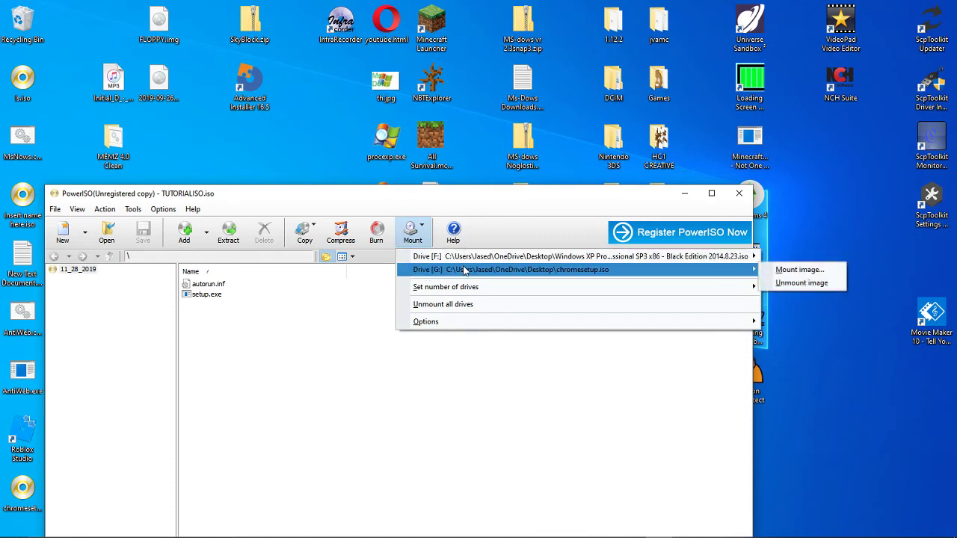
mouse_move(665, 269)
mouse_move(755, 271)
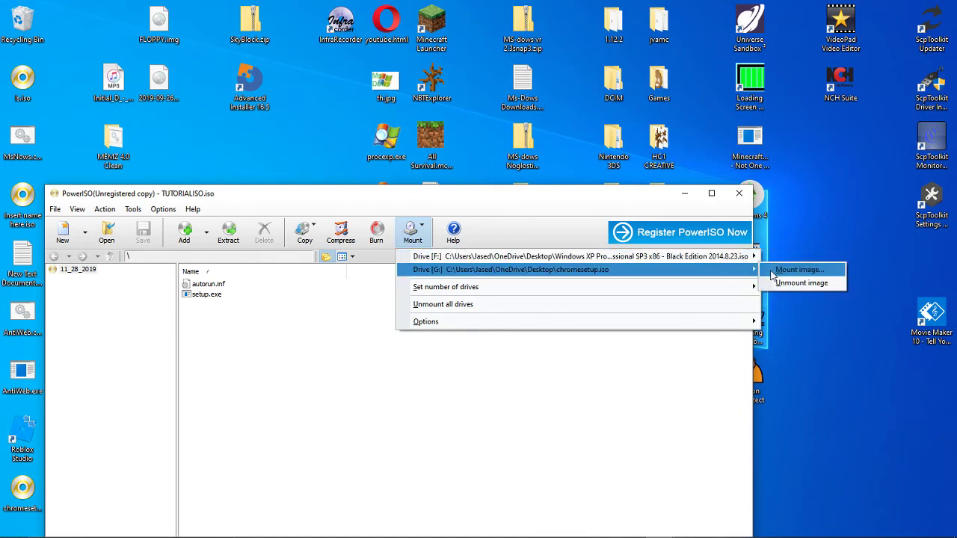
left_click(793, 270)
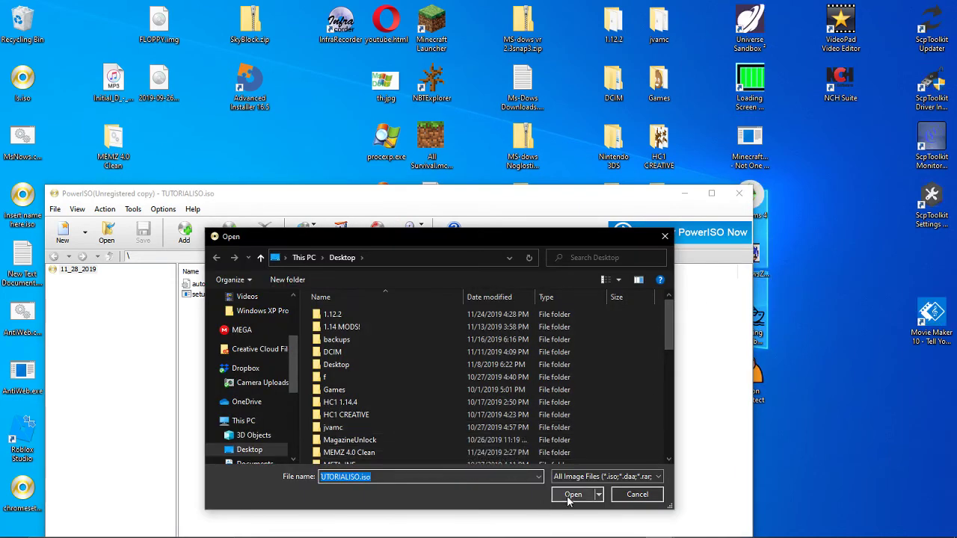
left_click(570, 497)
left_click(738, 194)
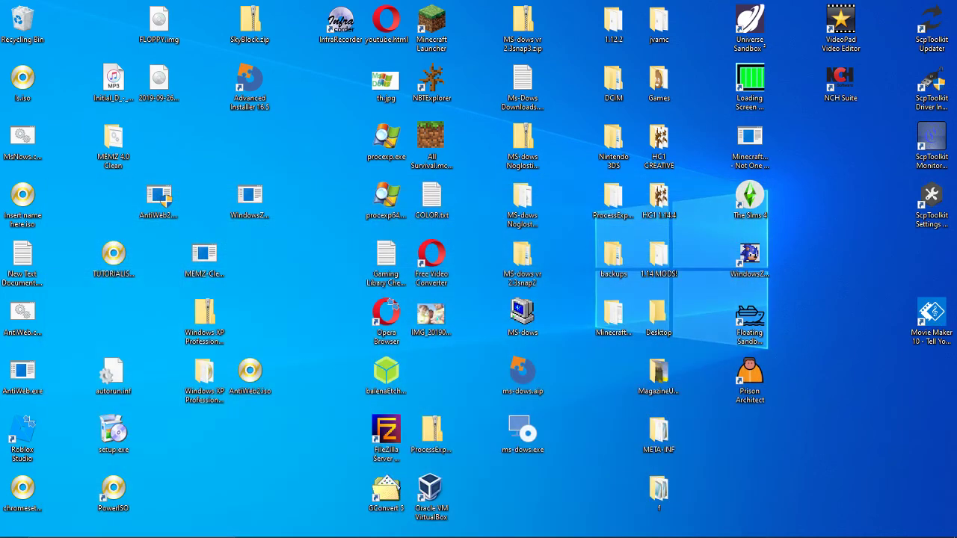
Switch to File Explorer, show This PC, and launch the mounted disc in CD Drive (G:) 11_28_2019.
mouse_move(329, 532)
left_click(275, 528)
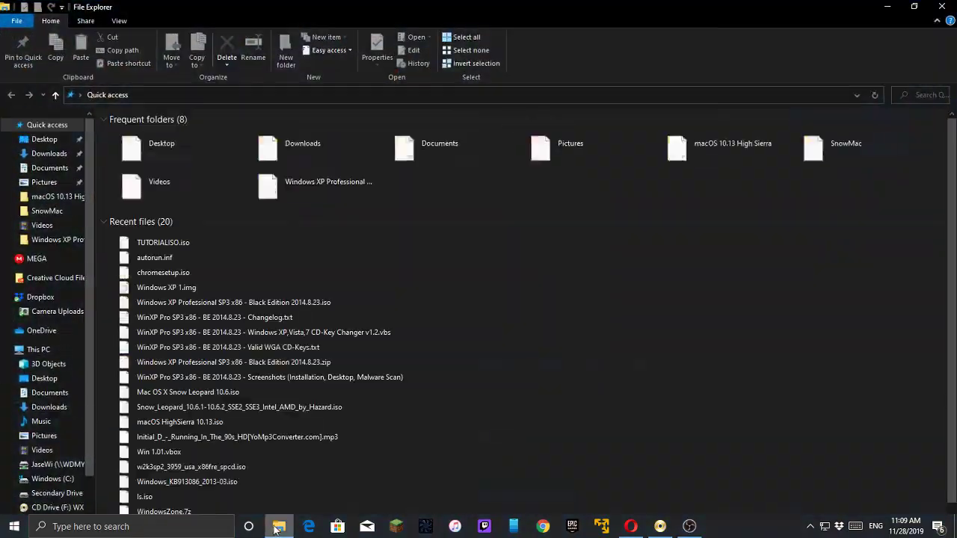
left_click(33, 347)
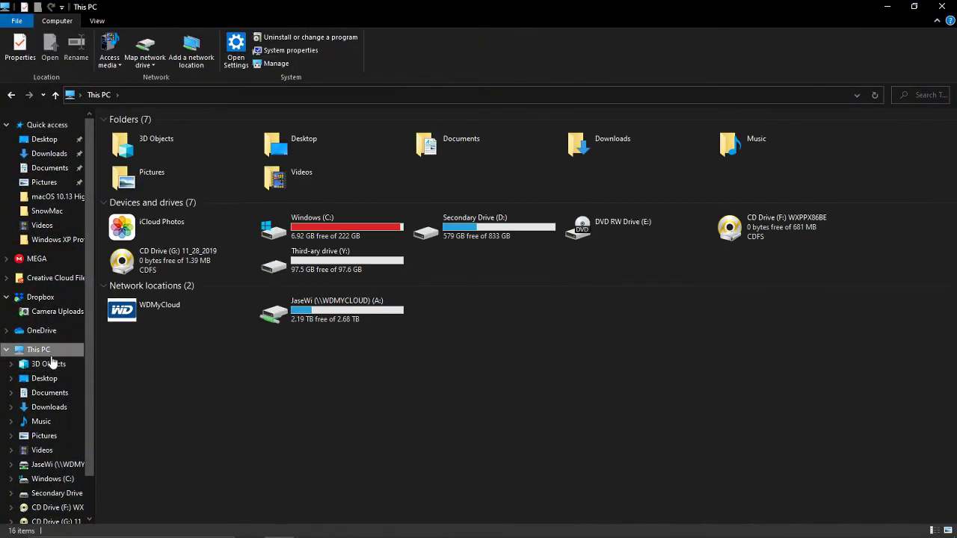
left_click(228, 274)
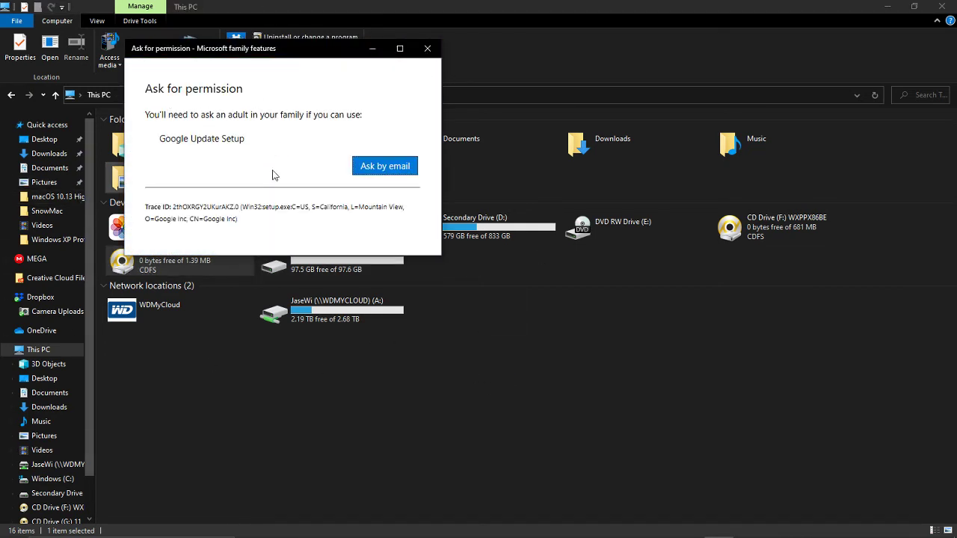
Dismiss the family permission request for Google Update Setup and close File Explorer.
left_click_drag(256, 150, 135, 79)
left_click(420, 238)
left_click(427, 48)
left_click(942, 6)
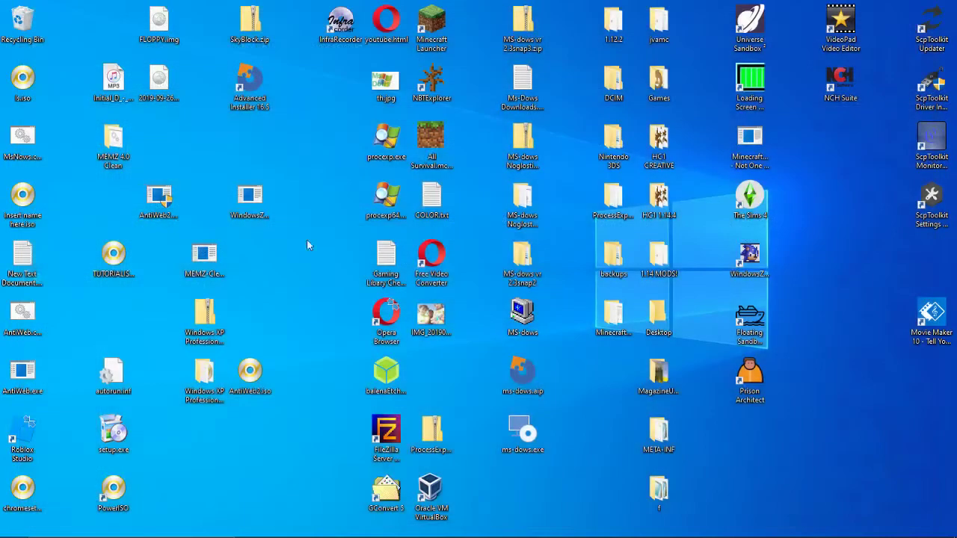
left_click_drag(173, 519, 113, 261)
left_click_drag(151, 310, 112, 213)
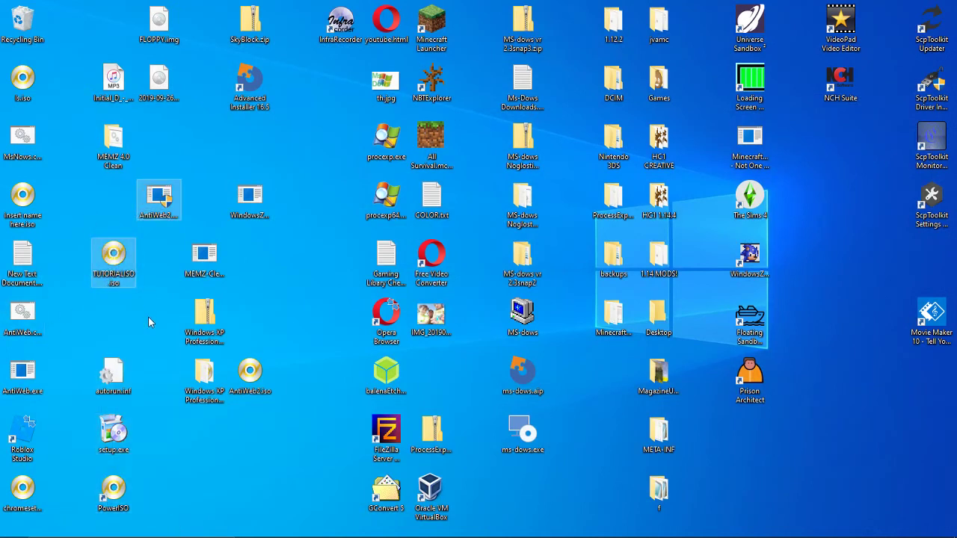
left_click_drag(151, 312, 68, 232)
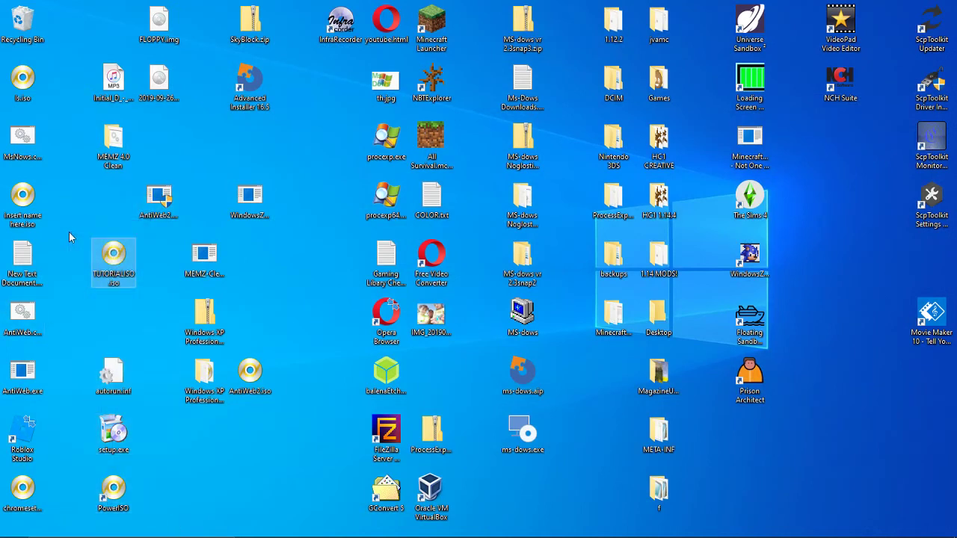
left_click(133, 304)
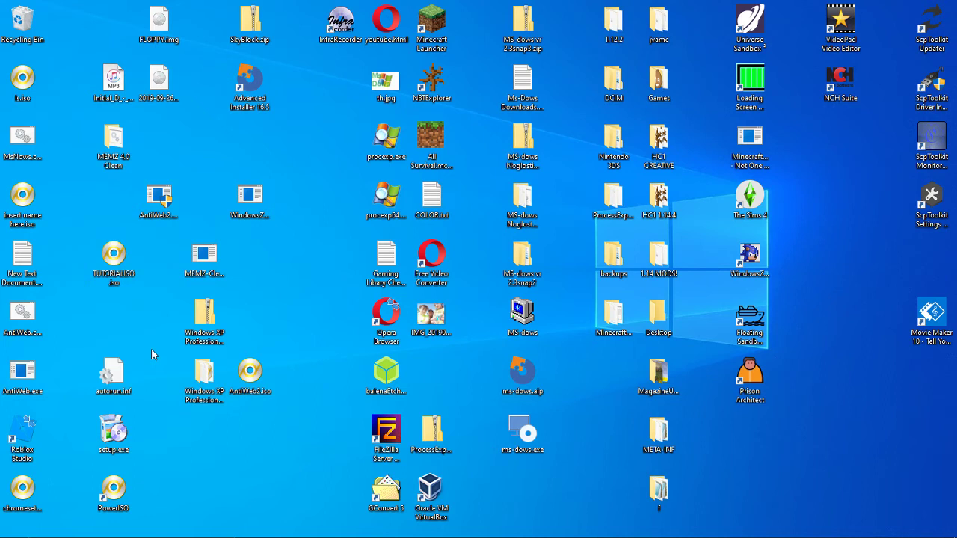
Switch to MediaFire in Opera and arrange the browser window so TUTORIALISO.iso on the desktop stays uncovered.
mouse_move(690, 536)
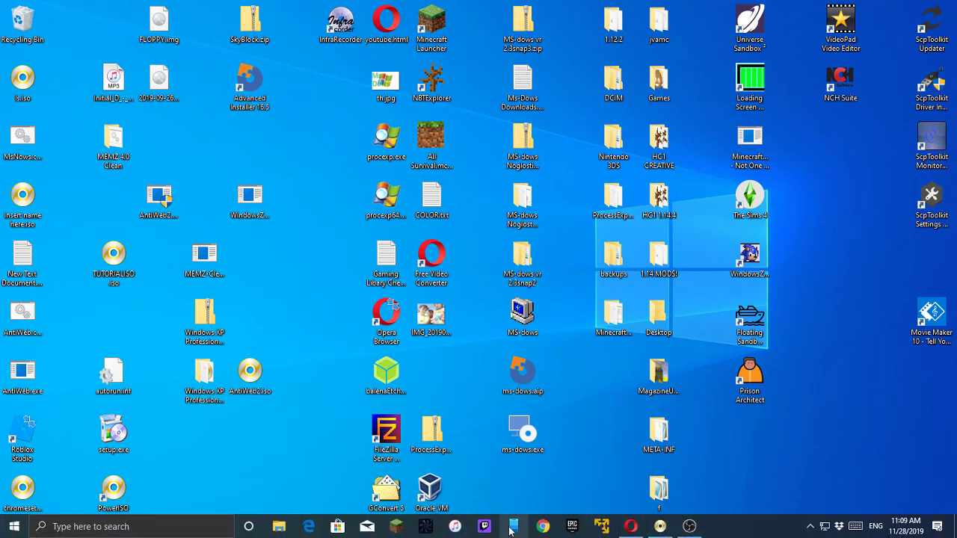
left_click(631, 526)
left_click_drag(313, 7, 954, 132)
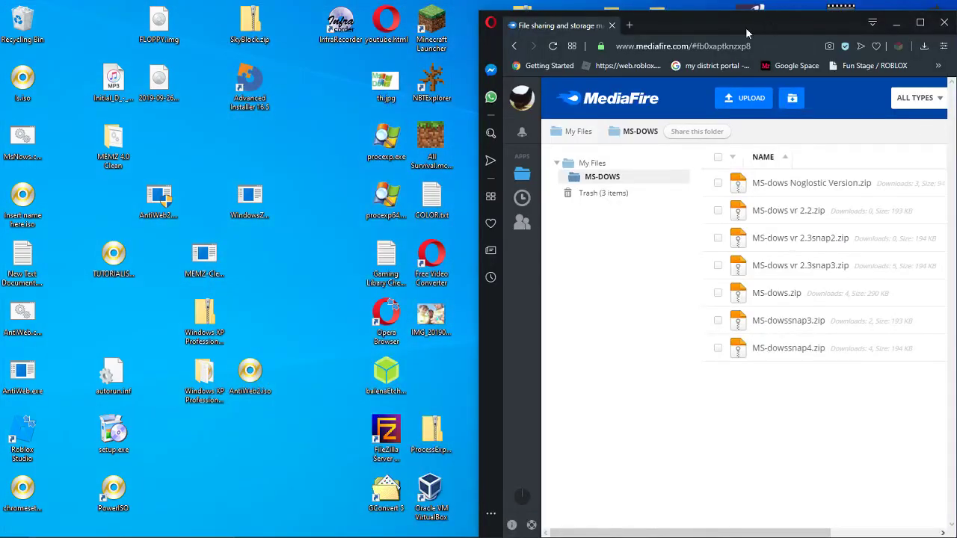
left_click_drag(678, 27, 951, 103)
left_click(462, 184)
left_click_drag(477, 200, 144, 236)
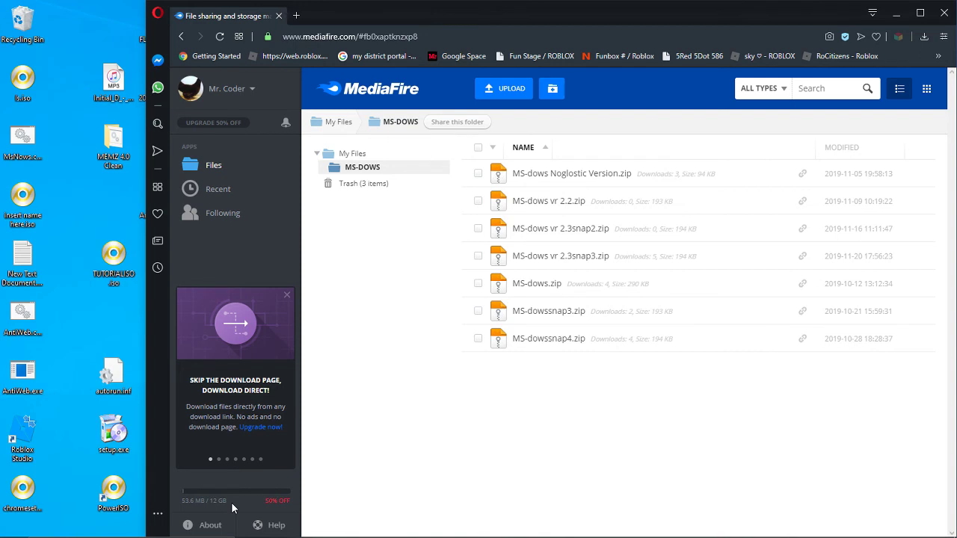
left_click(217, 87)
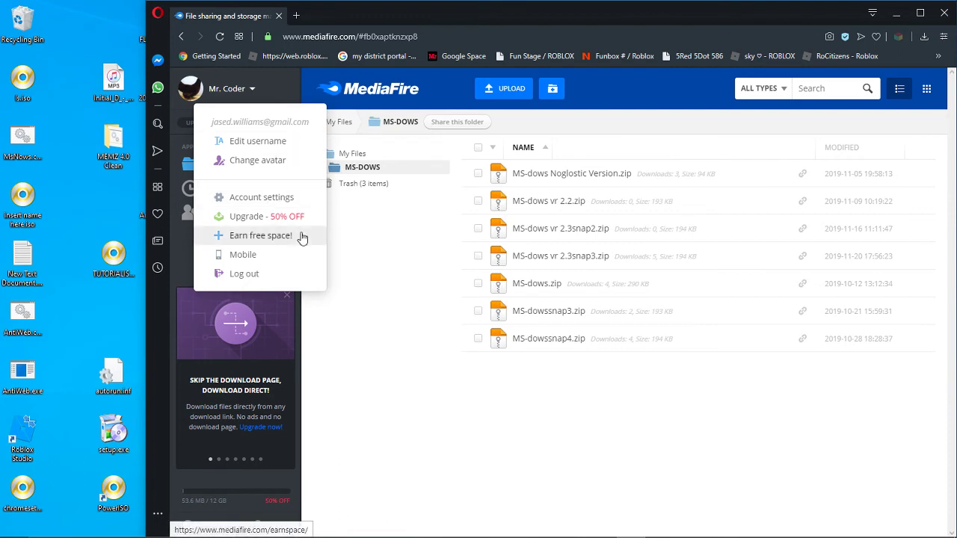
left_click(378, 264)
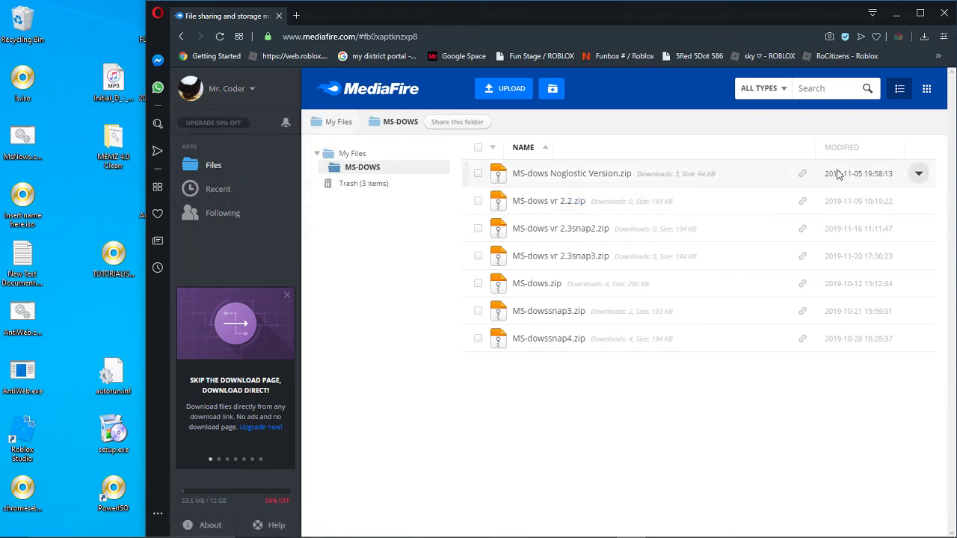
left_click(919, 174)
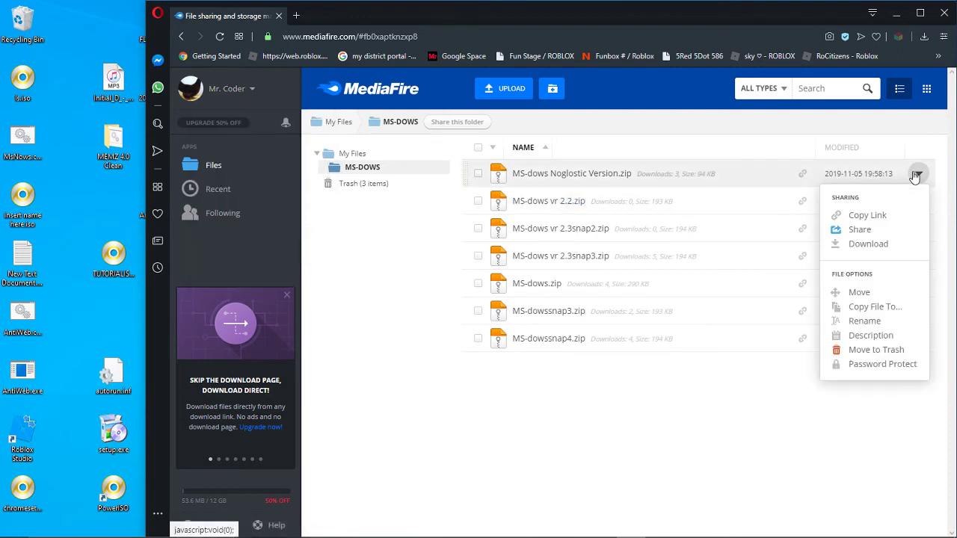
left_click(882, 364)
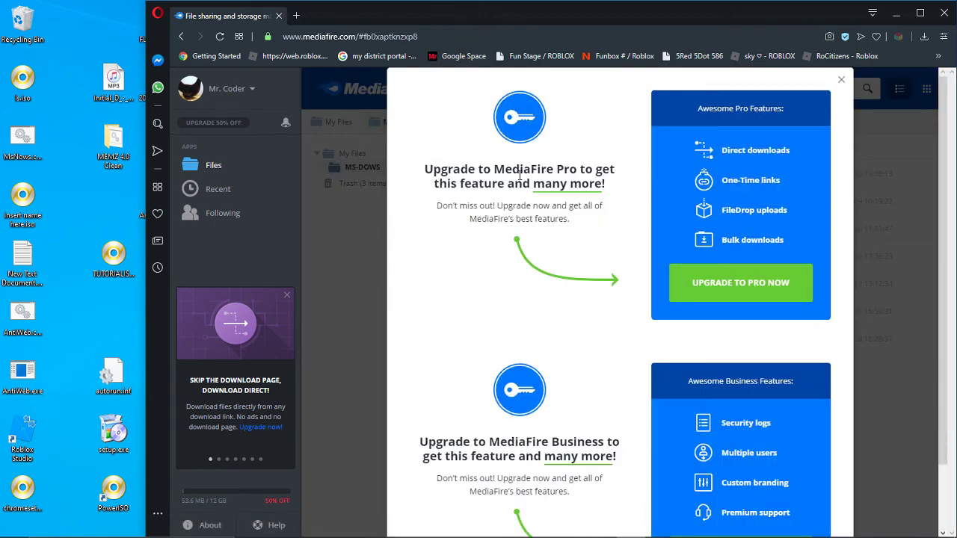
left_click(841, 80)
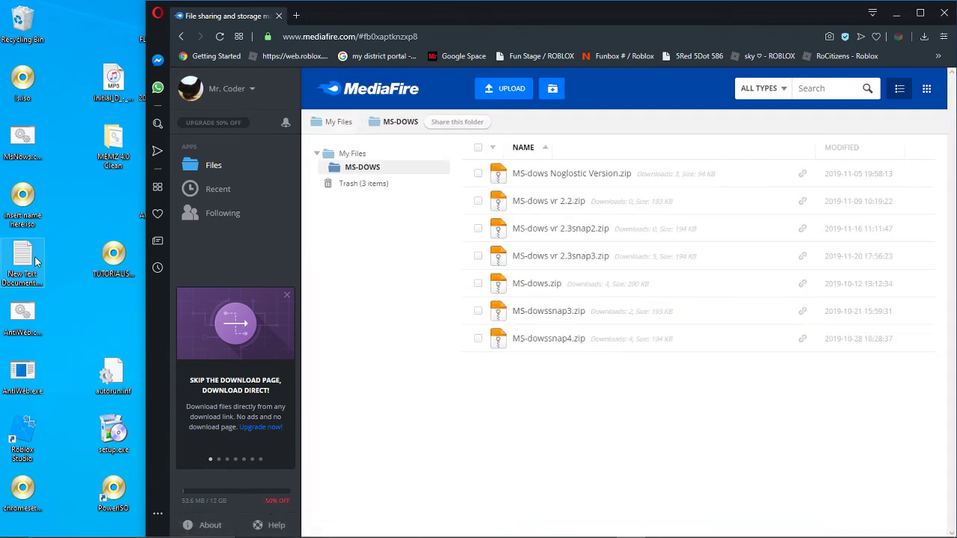
Place TUTORIALISO.iso directly above autorun.inf on the desktop and create a subfolder named Iso under My Files in MediaFire.
left_click_drag(100, 259, 113, 316)
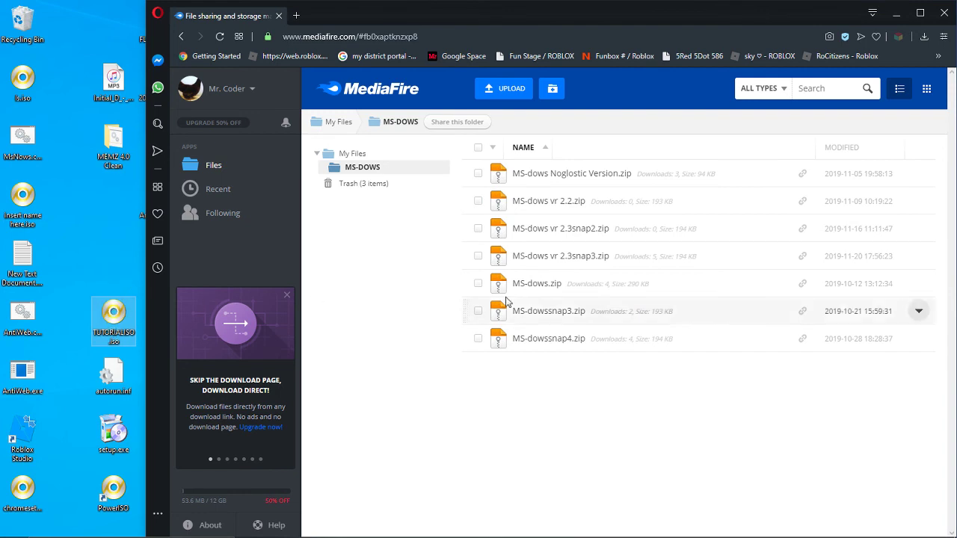
left_click(391, 226)
left_click(350, 153)
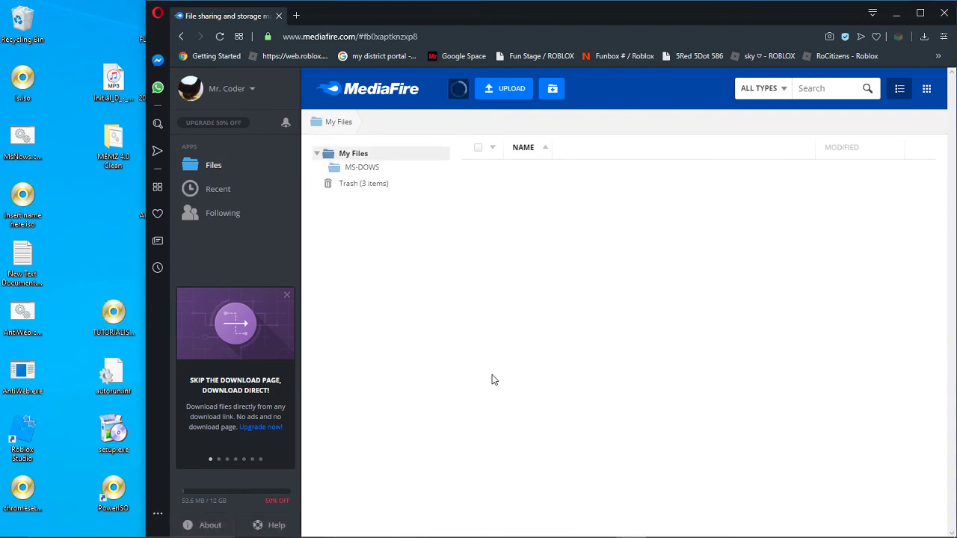
right_click(361, 157)
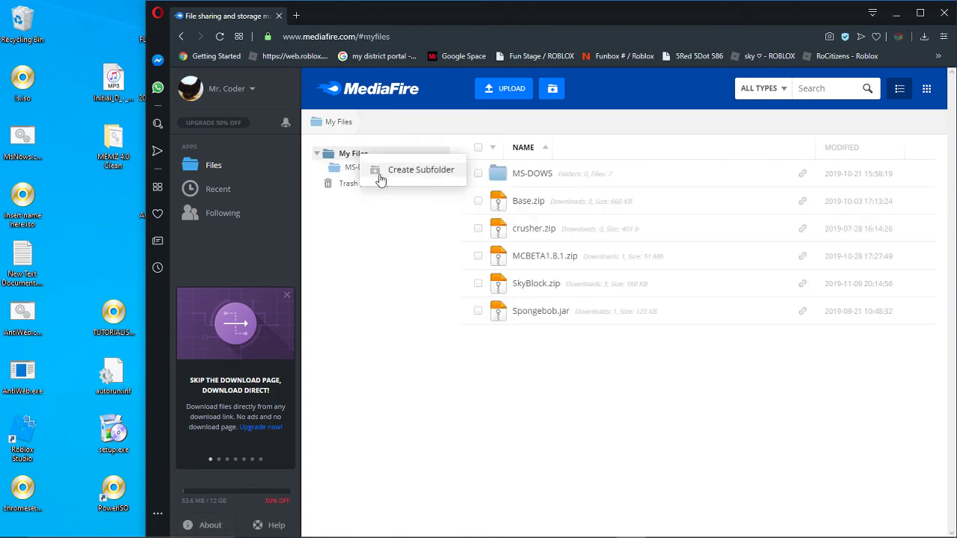
left_click(380, 174)
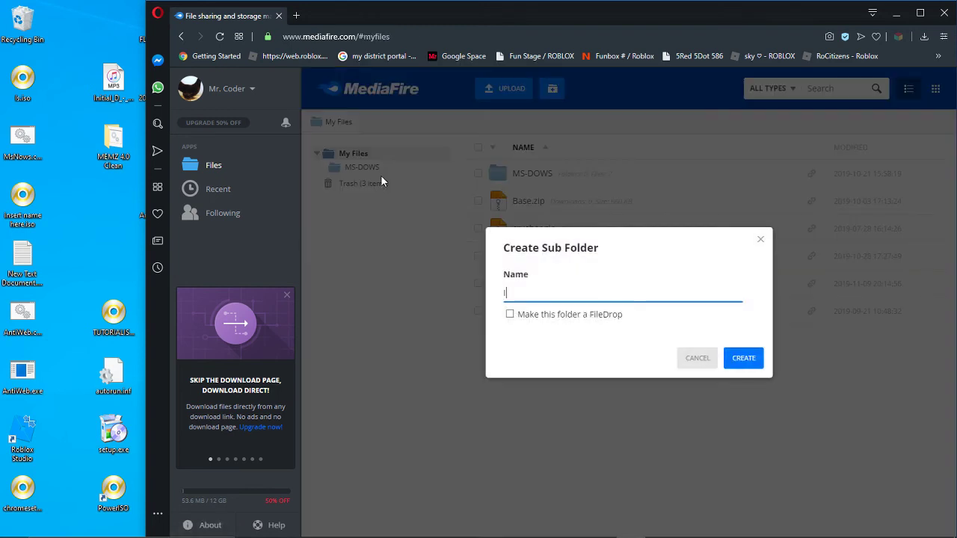
left_click(744, 358)
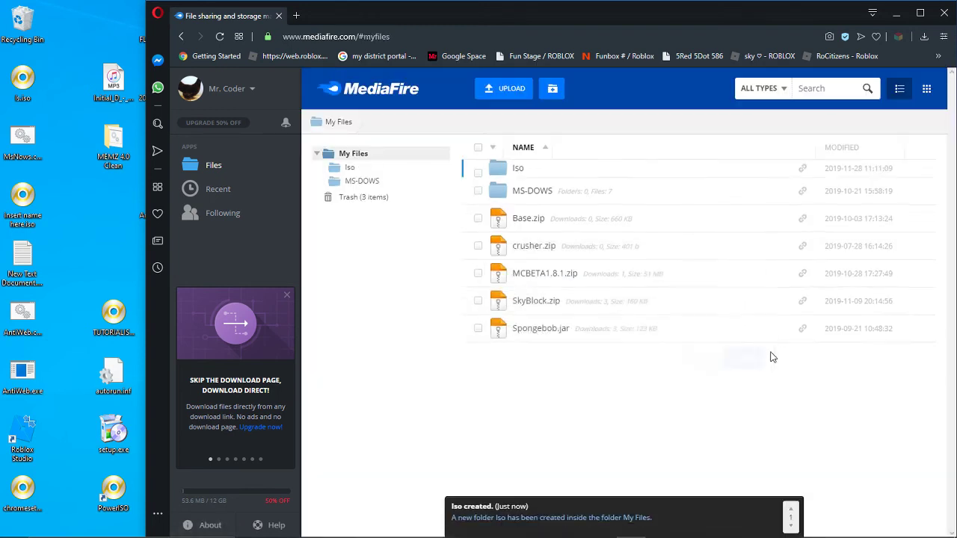
Open the Iso folder in MediaFire and upload TUTORIALISO.iso from the desktop into it.
left_click(392, 178)
left_click(351, 169)
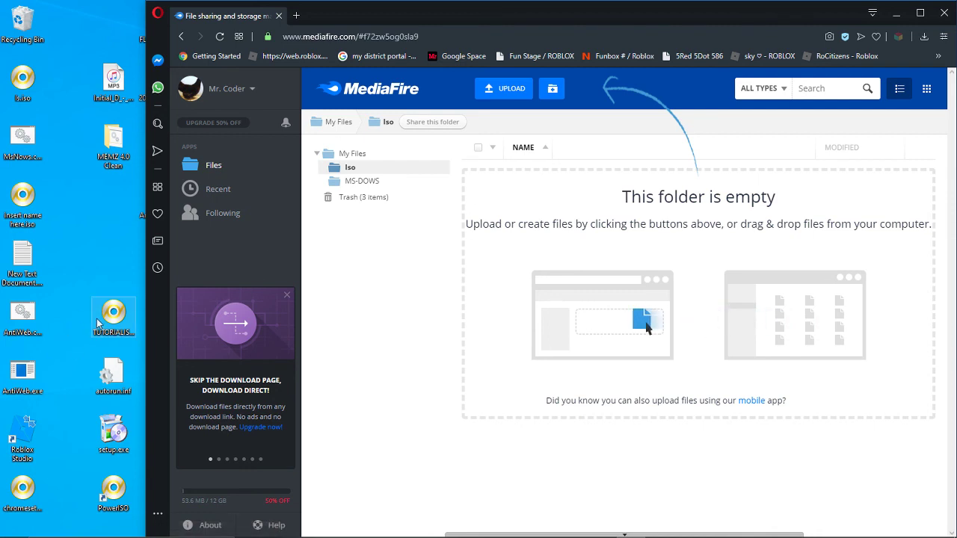
left_click_drag(114, 317, 447, 305)
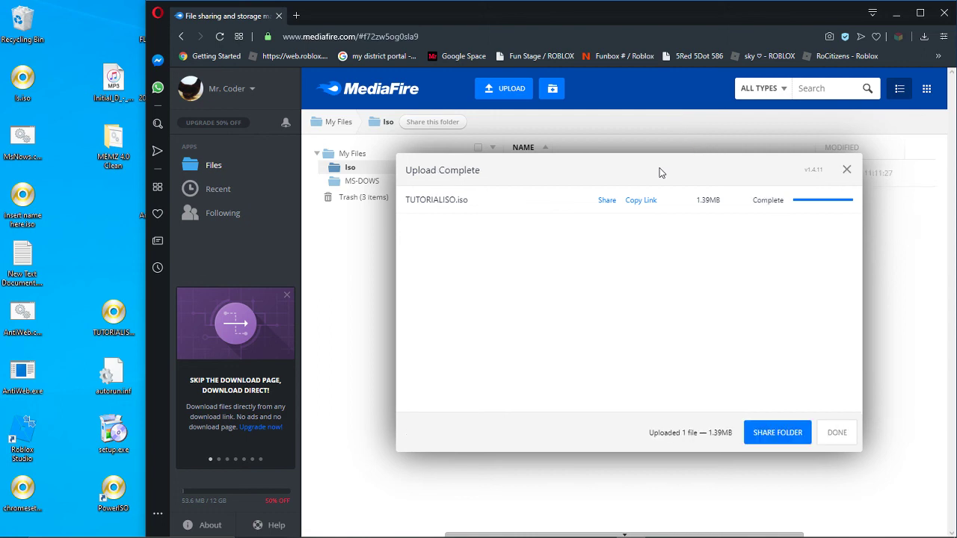
Copy the share link of the Iso folder, close the upload window and dismiss the clipboard notice.
left_click(778, 432)
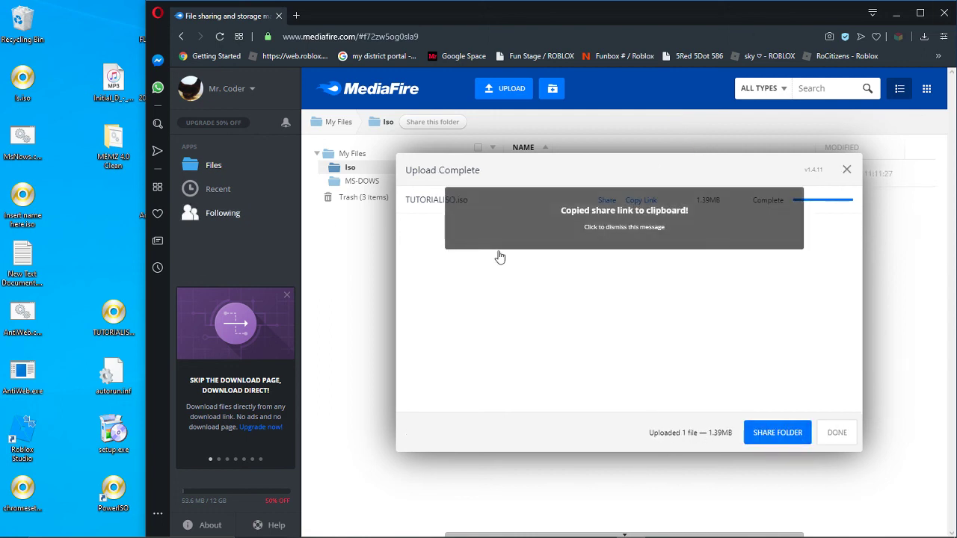
left_click(847, 169)
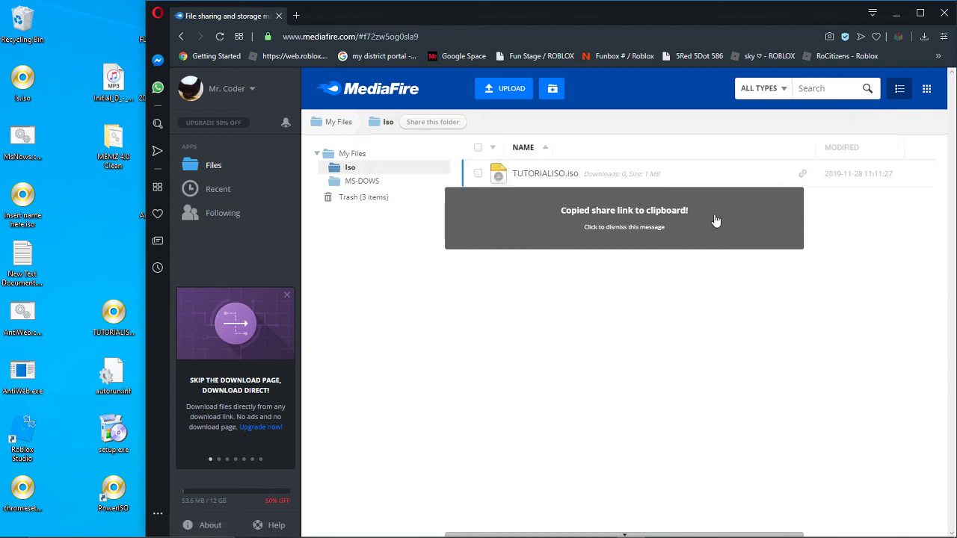
left_click(638, 196)
left_click_drag(619, 204, 518, 178)
left_click(635, 237)
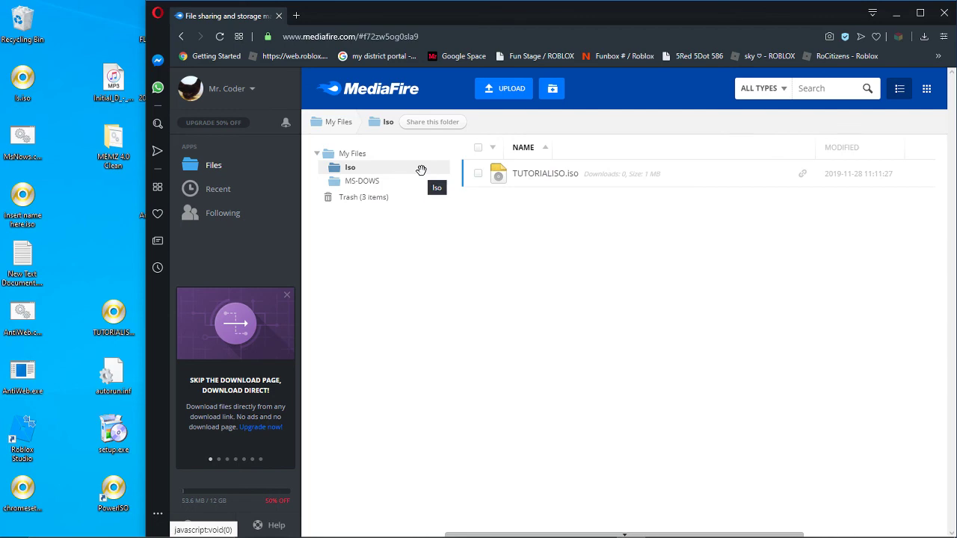
Switch to the OBS window.
mouse_move(142, 533)
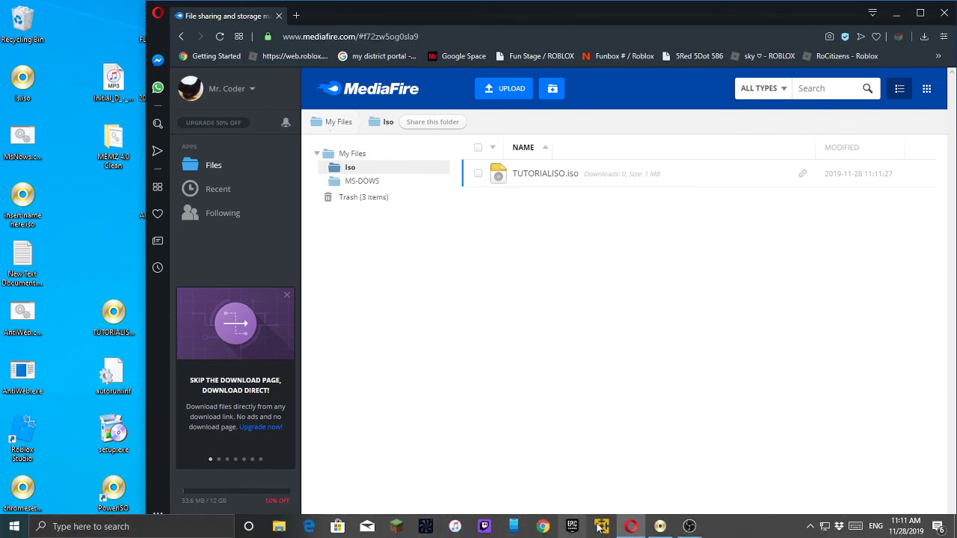
left_click(689, 526)
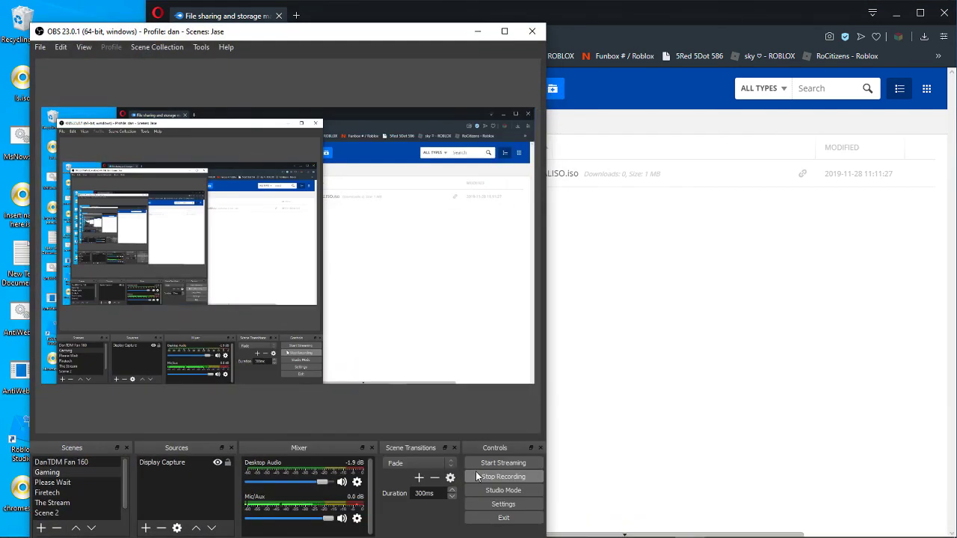